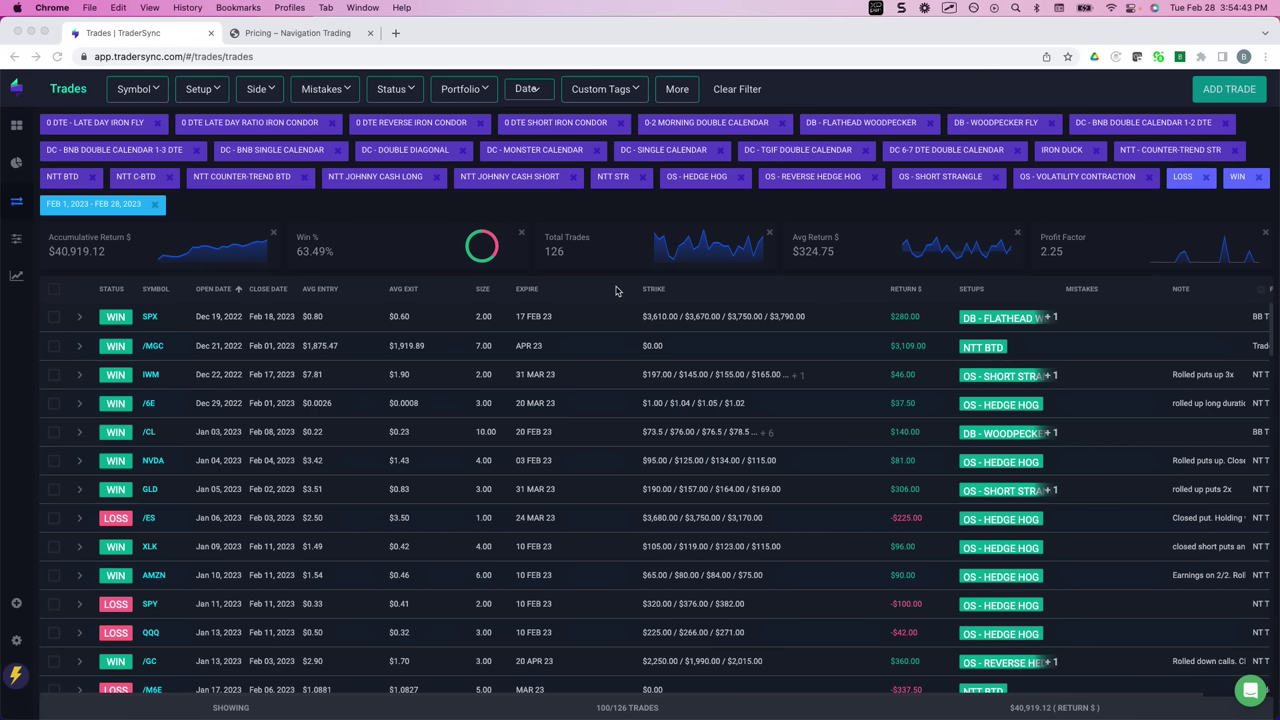
Step: Circle the $40,919.12 return, then filter setups to the four 0 DTE setups and 0-2 Morning Double Calendar
mouse_move(140, 230)
left_mouse_down()
mouse_move(124, 223)
mouse_move(38, 262)
mouse_move(146, 252)
mouse_move(143, 236)
left_mouse_up()
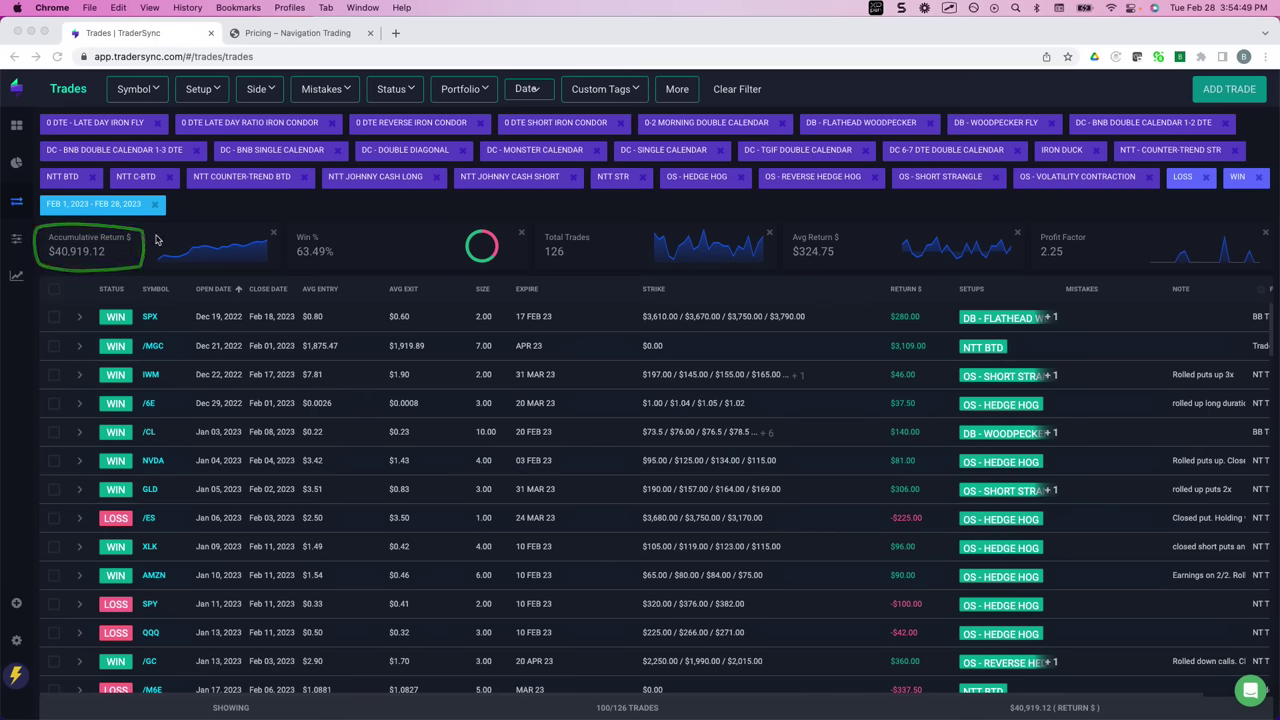
left_click(214, 96)
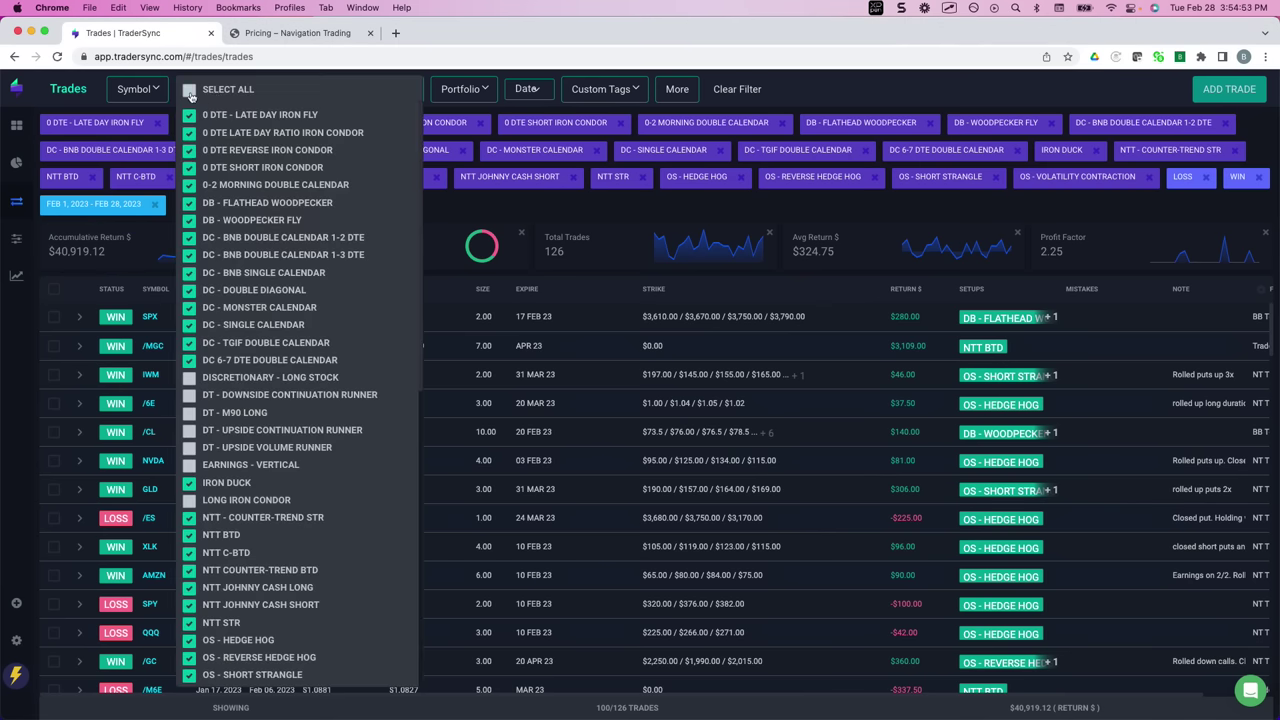
left_click(190, 90)
left_click(190, 90)
left_click(190, 115)
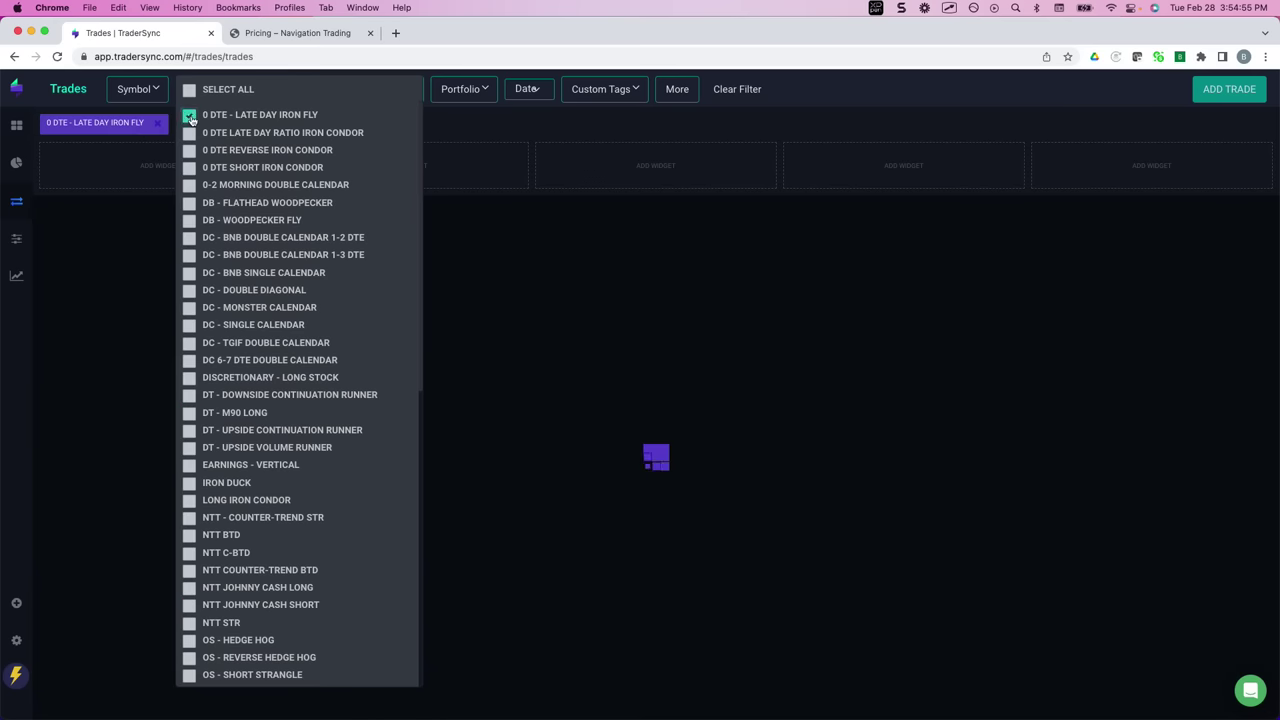
left_click(190, 132)
left_click(190, 150)
left_click(190, 167)
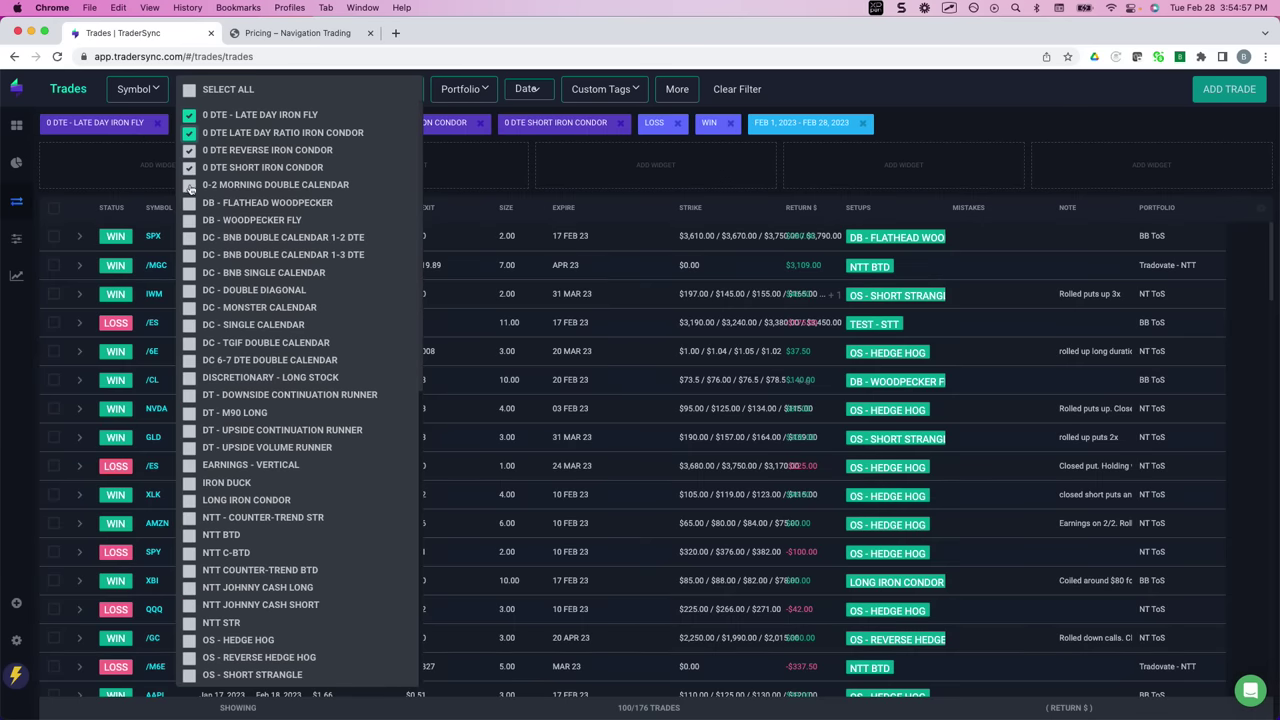
left_click(190, 185)
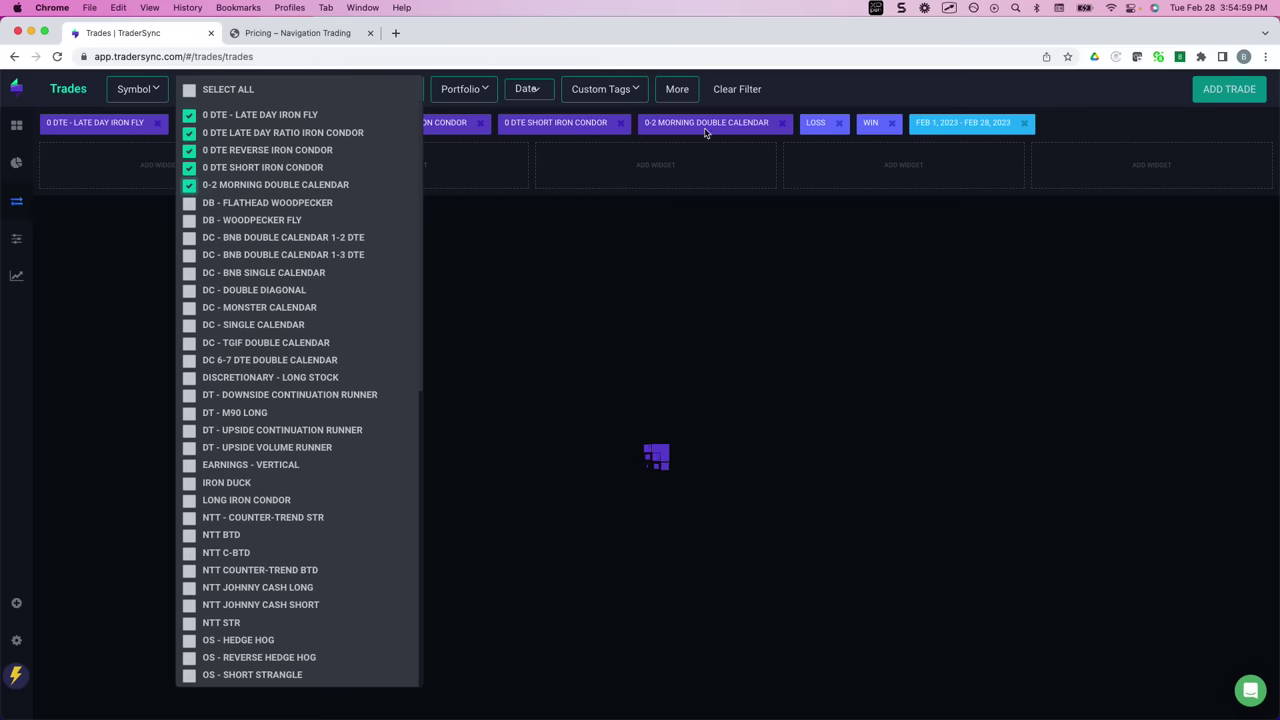
left_click(813, 90)
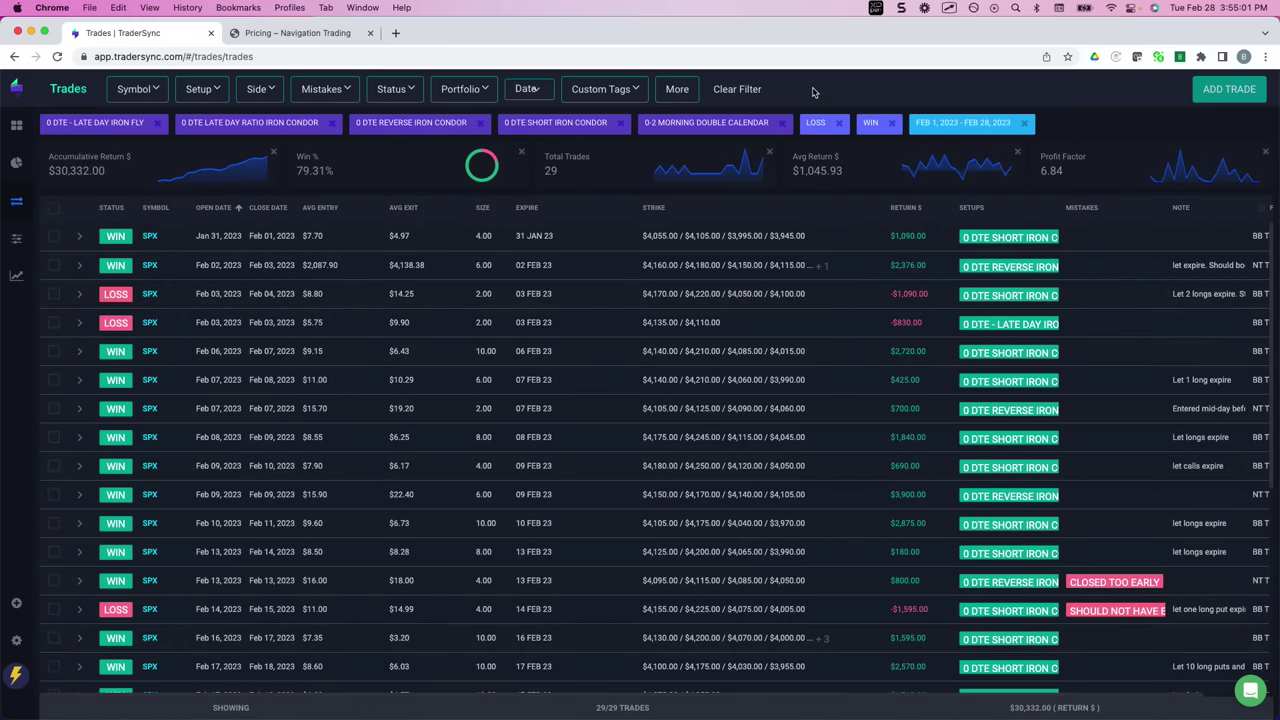
Step: Mark the $30,332.00 return, 79.31% win rate, 29 trades, and the $800.00 and -$1,595.00 trade returns
mouse_move(52, 172)
left_mouse_down()
mouse_move(76, 188)
mouse_move(132, 154)
mouse_move(58, 148)
mouse_move(48, 186)
left_mouse_up()
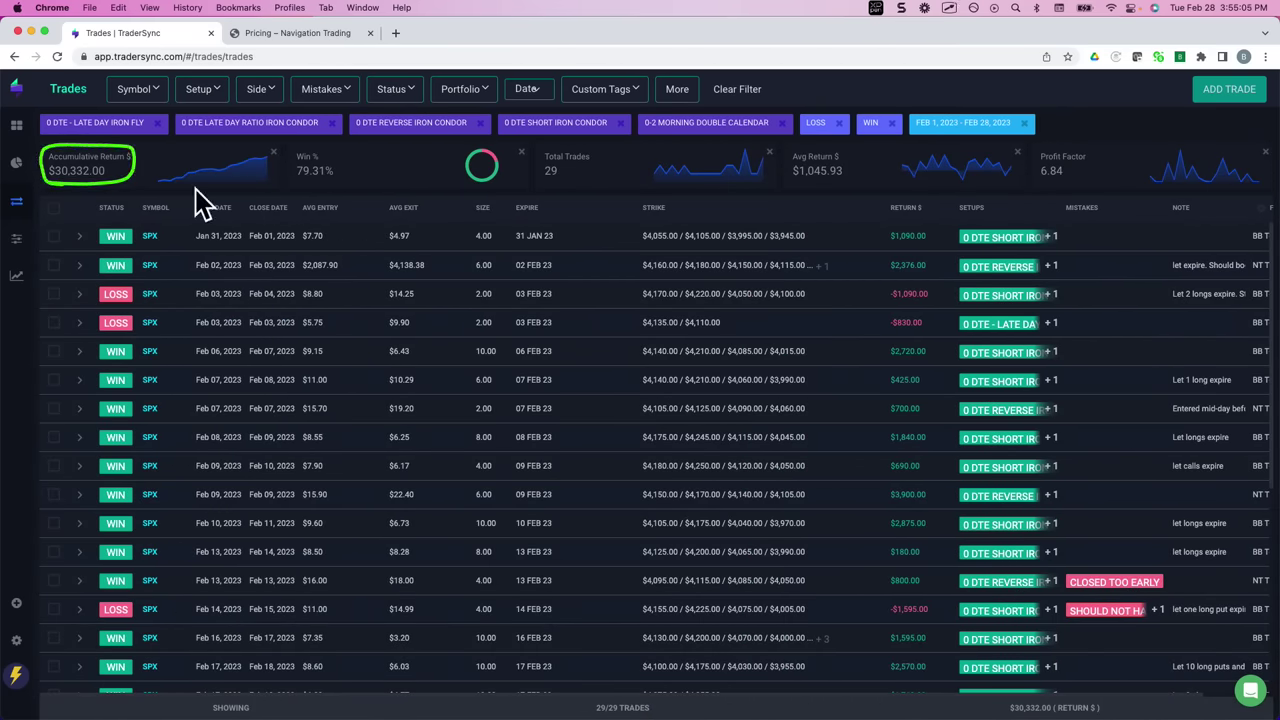
left_click_drag(294, 186, 344, 183)
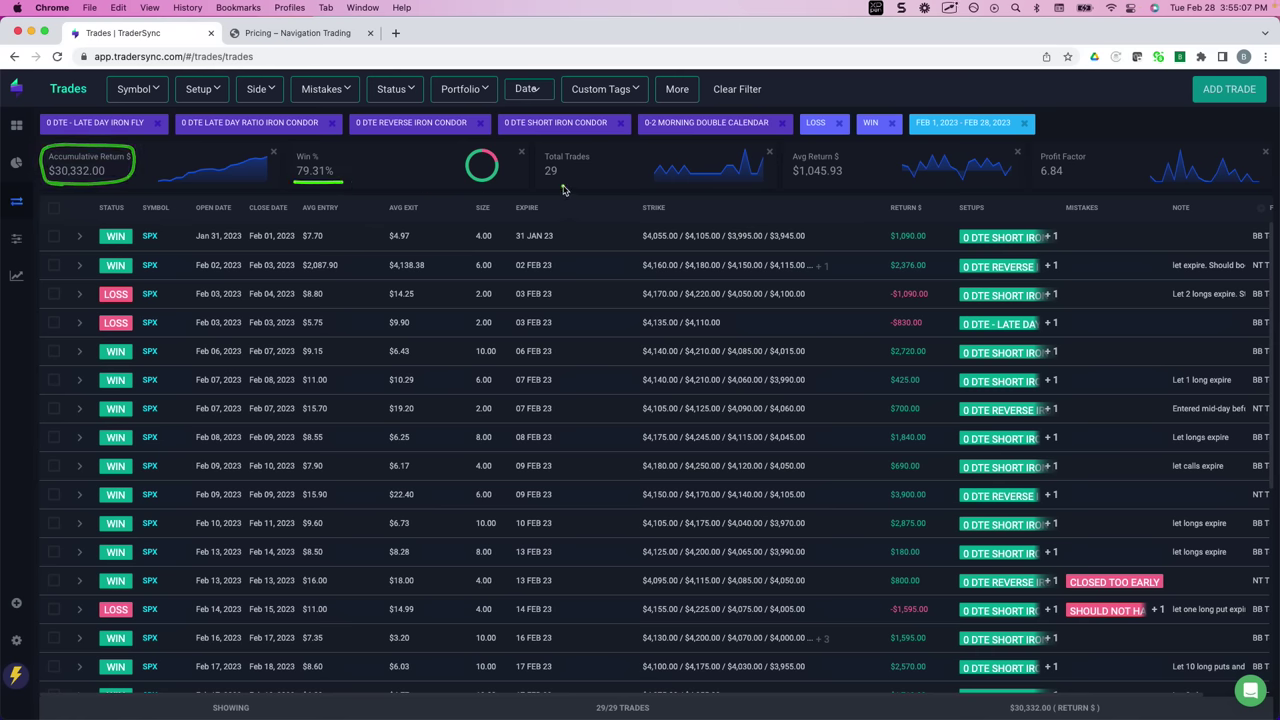
left_click_drag(544, 182, 570, 183)
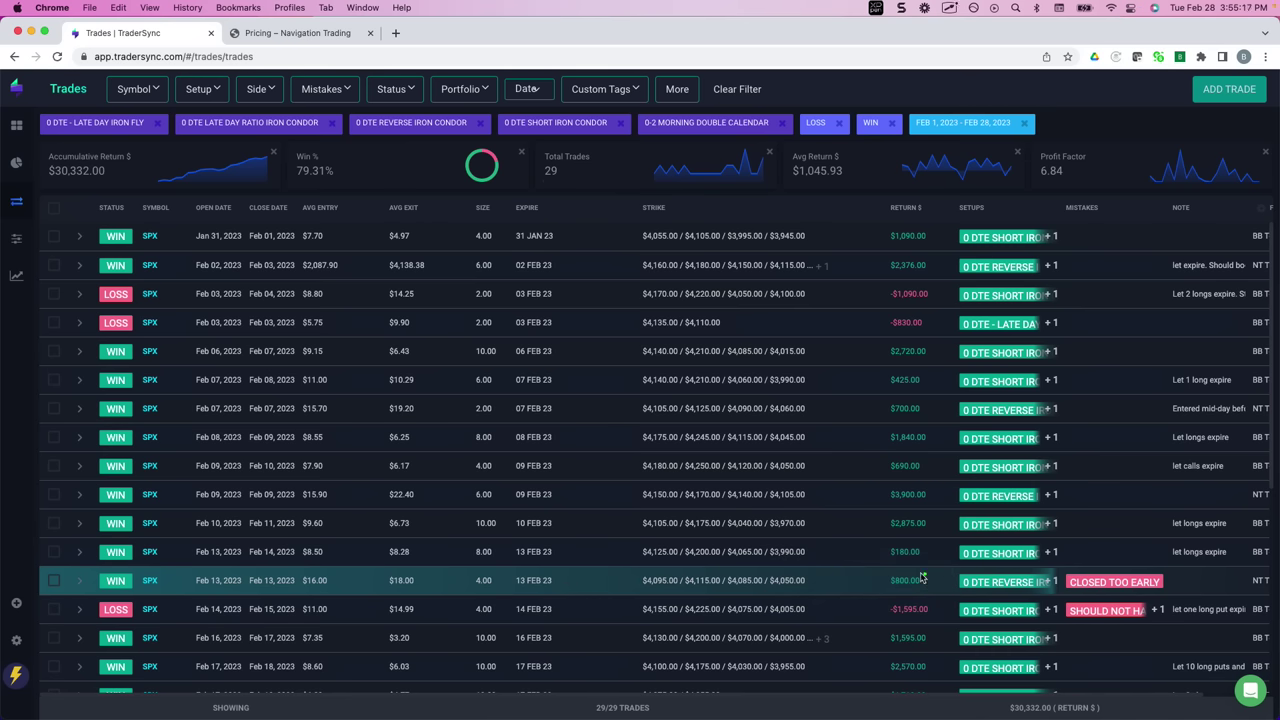
mouse_move(922, 578)
left_mouse_down()
mouse_move(942, 588)
mouse_move(924, 574)
left_mouse_up()
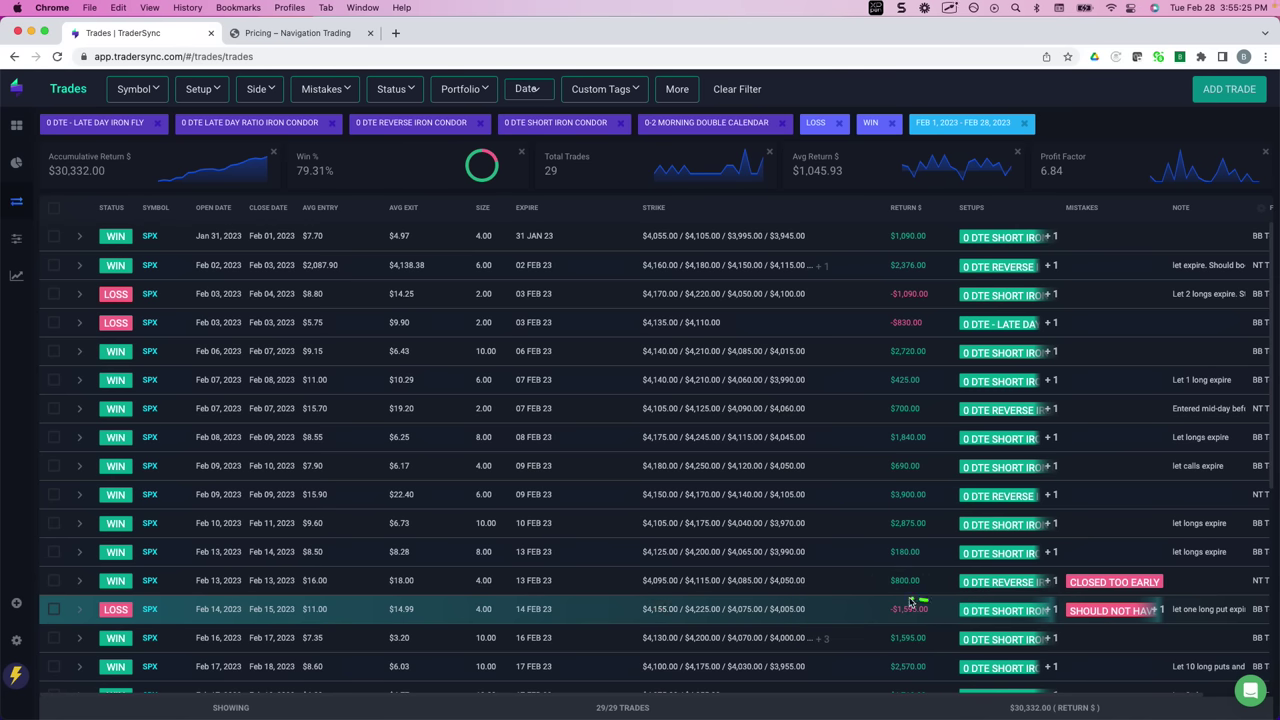
mouse_move(930, 598)
left_mouse_down()
mouse_move(955, 606)
mouse_move(932, 596)
left_mouse_up()
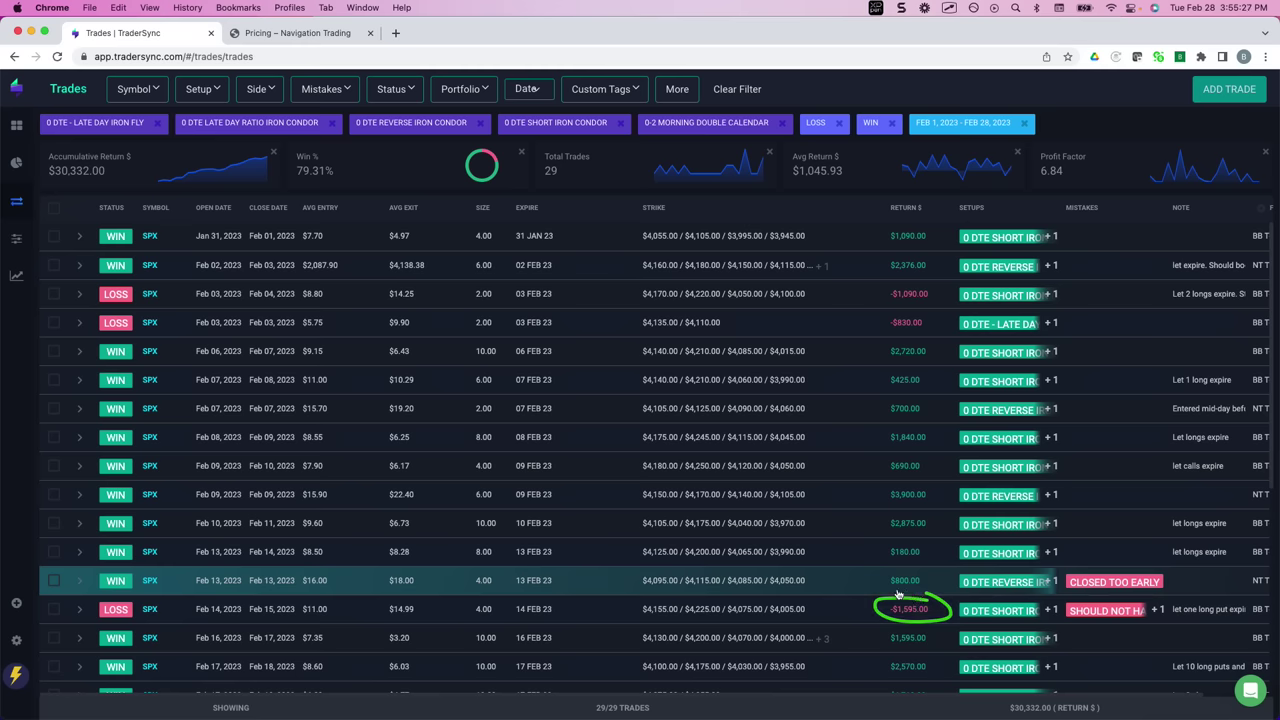
scroll(878, 592, "down", 10)
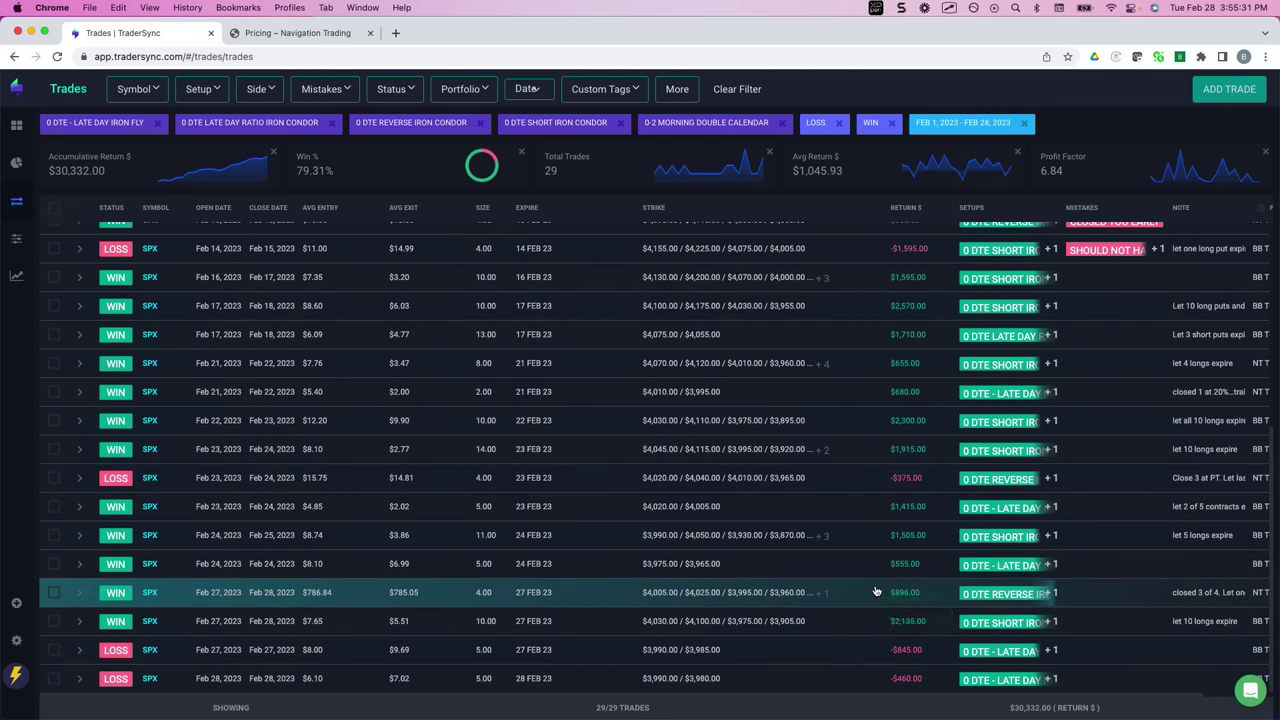
left_click_drag(294, 185, 327, 185)
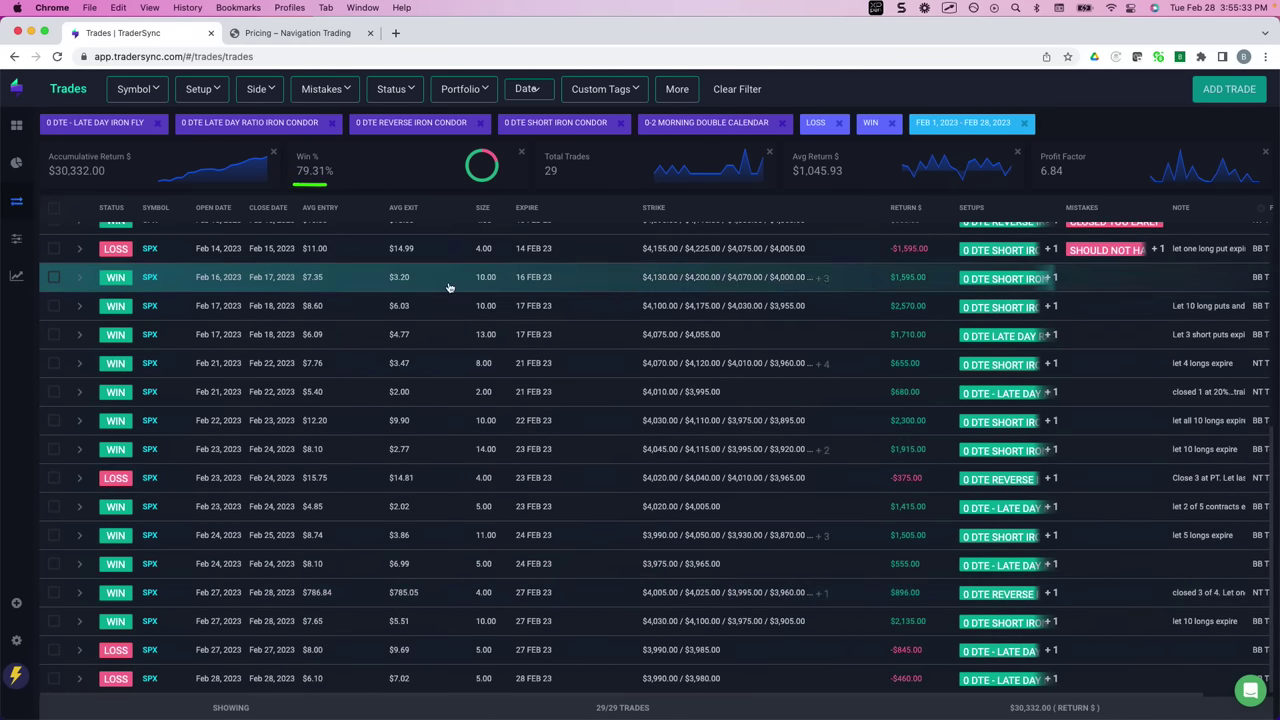
scroll(449, 288, "up", 10)
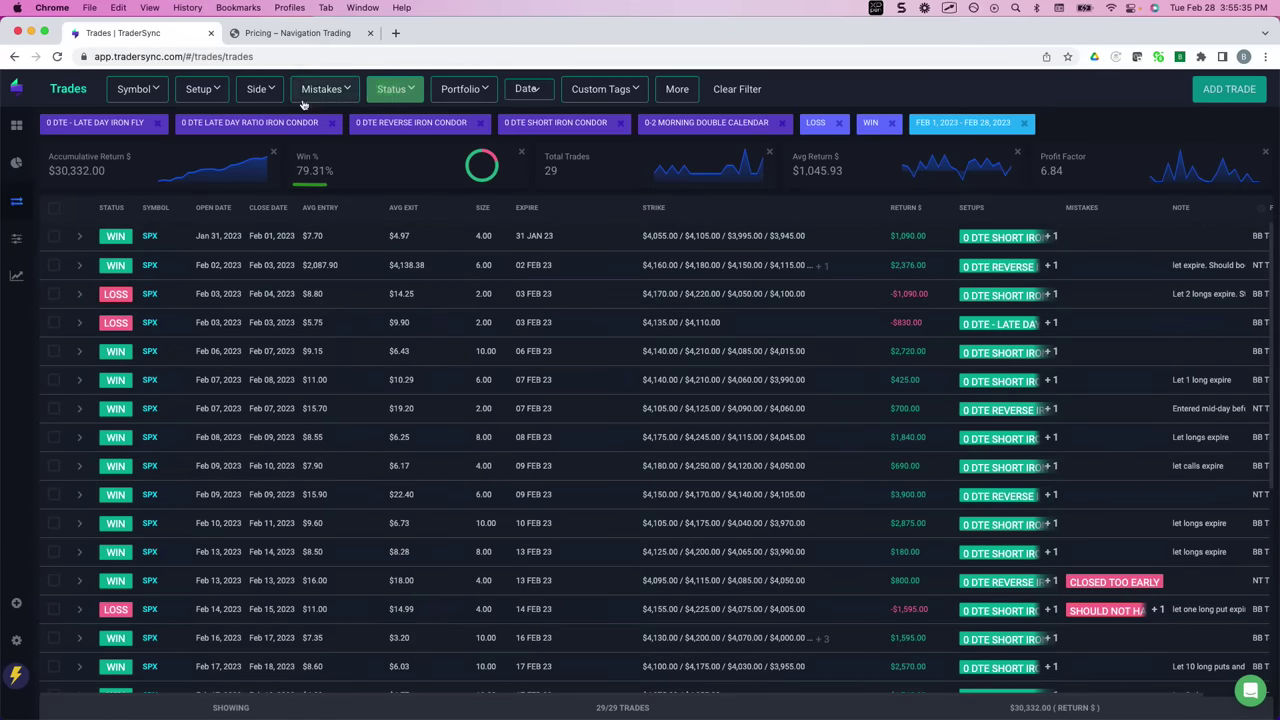
left_click(397, 92)
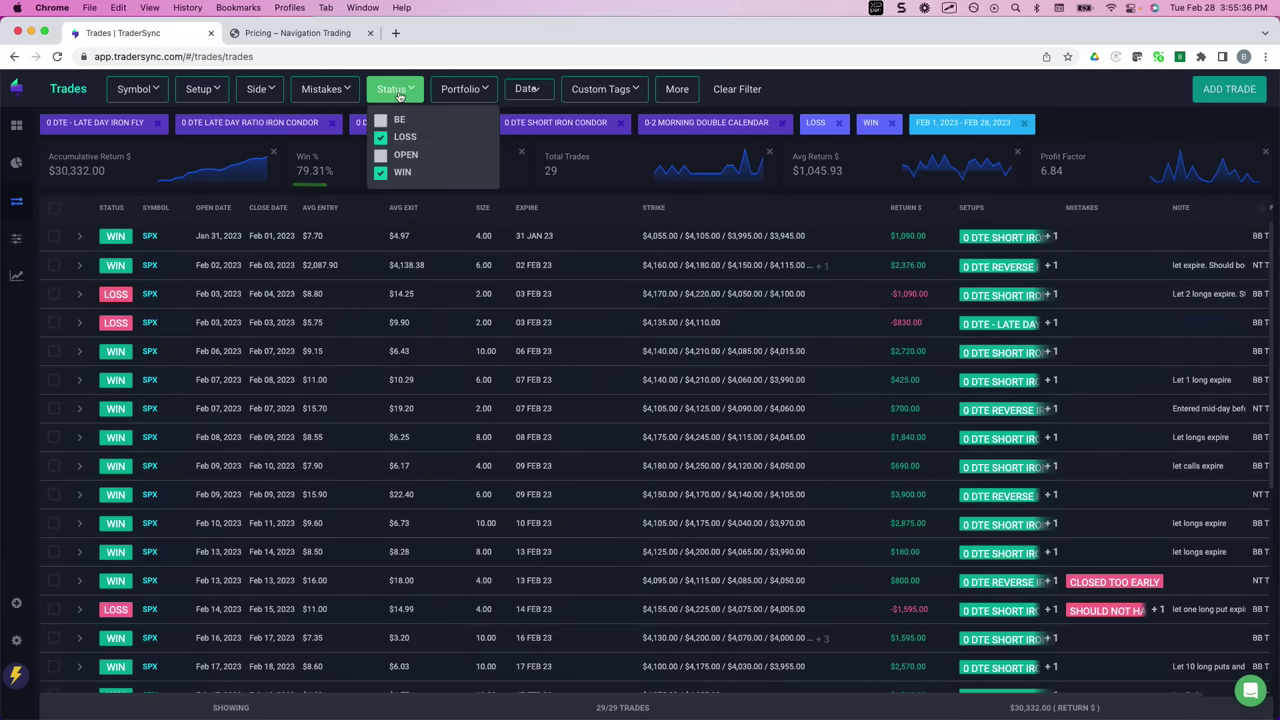
left_click(381, 156)
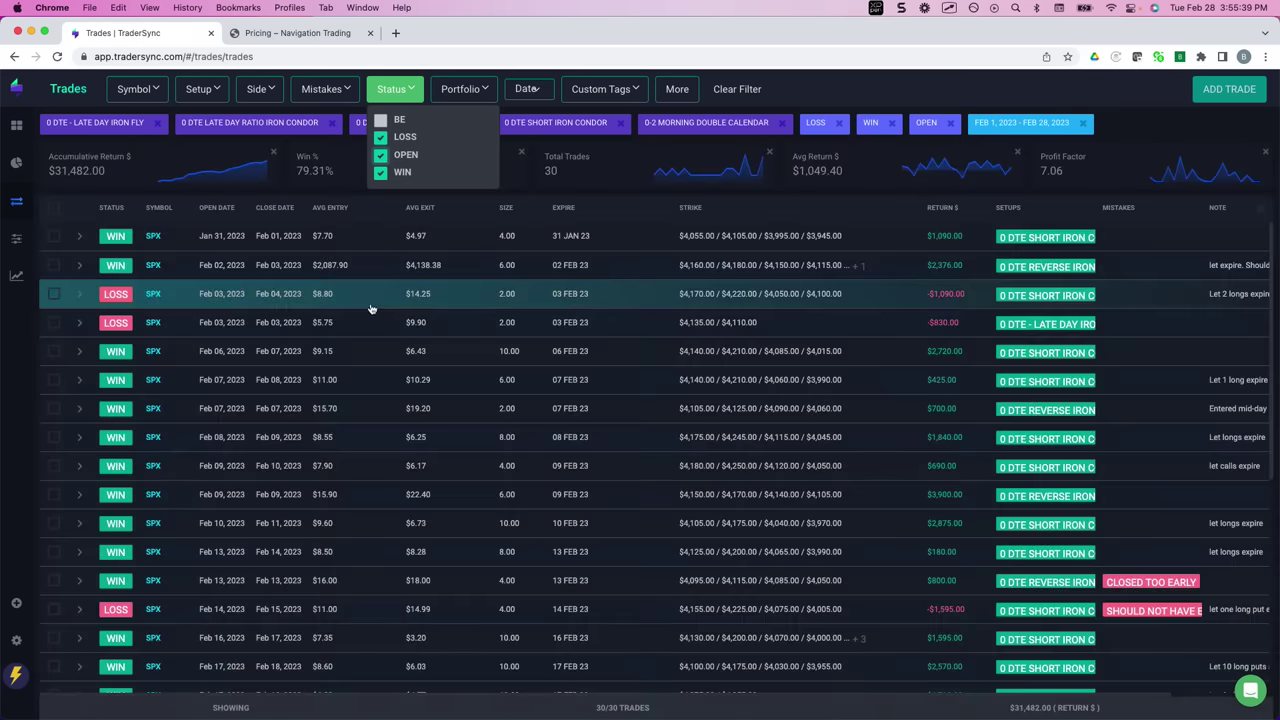
scroll(360, 310, "down", 10)
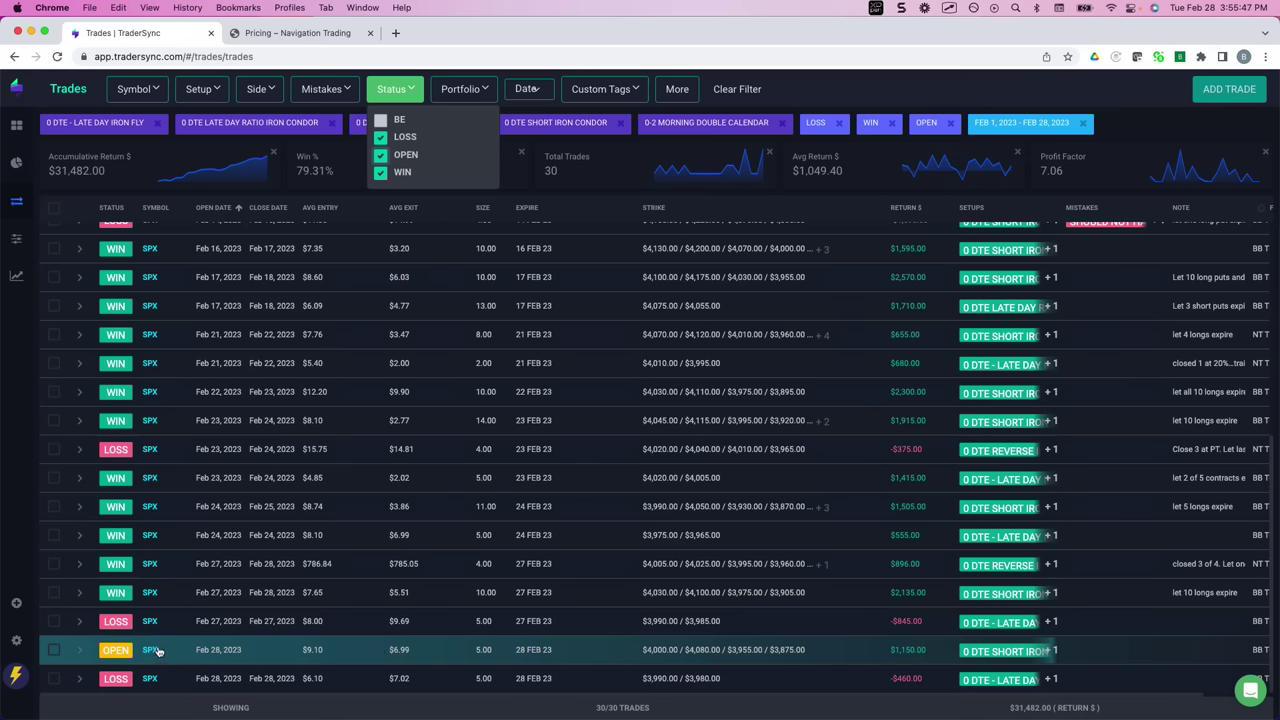
mouse_move(157, 651)
left_mouse_down()
mouse_move(125, 644)
mouse_move(96, 664)
mouse_move(164, 670)
left_mouse_up()
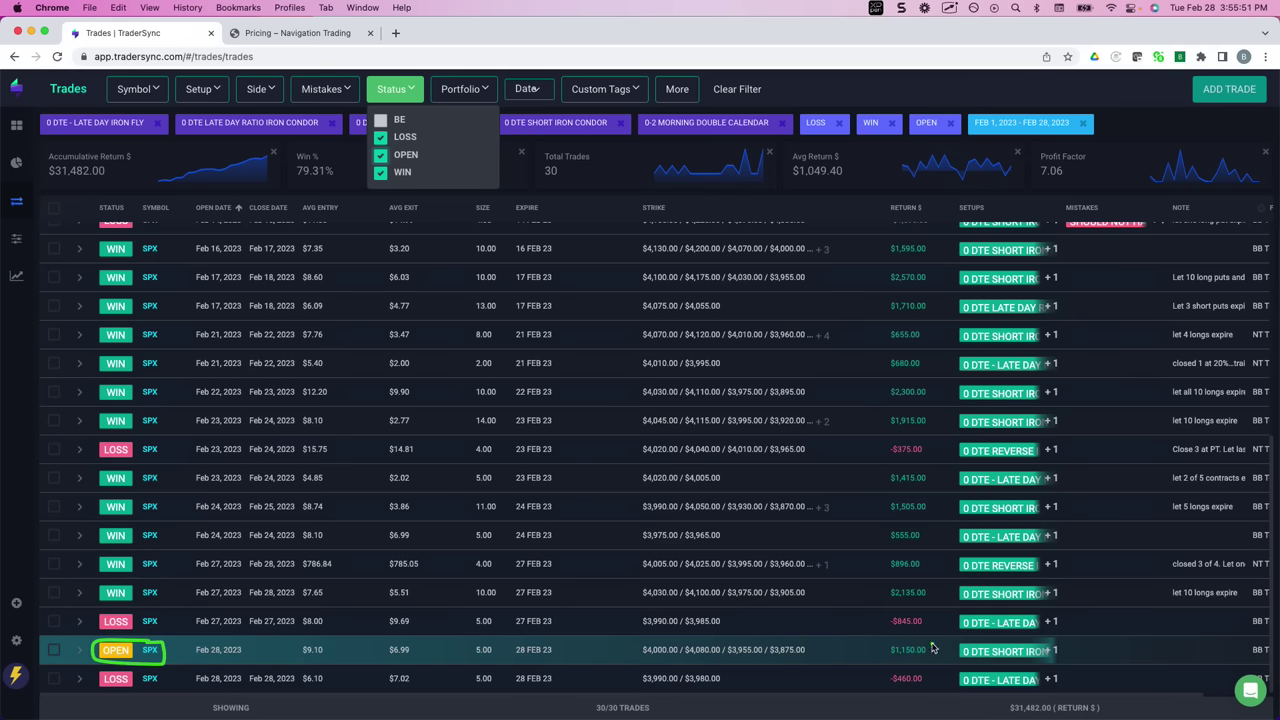
mouse_move(931, 648)
left_mouse_down()
mouse_move(918, 640)
mouse_move(934, 650)
left_mouse_up()
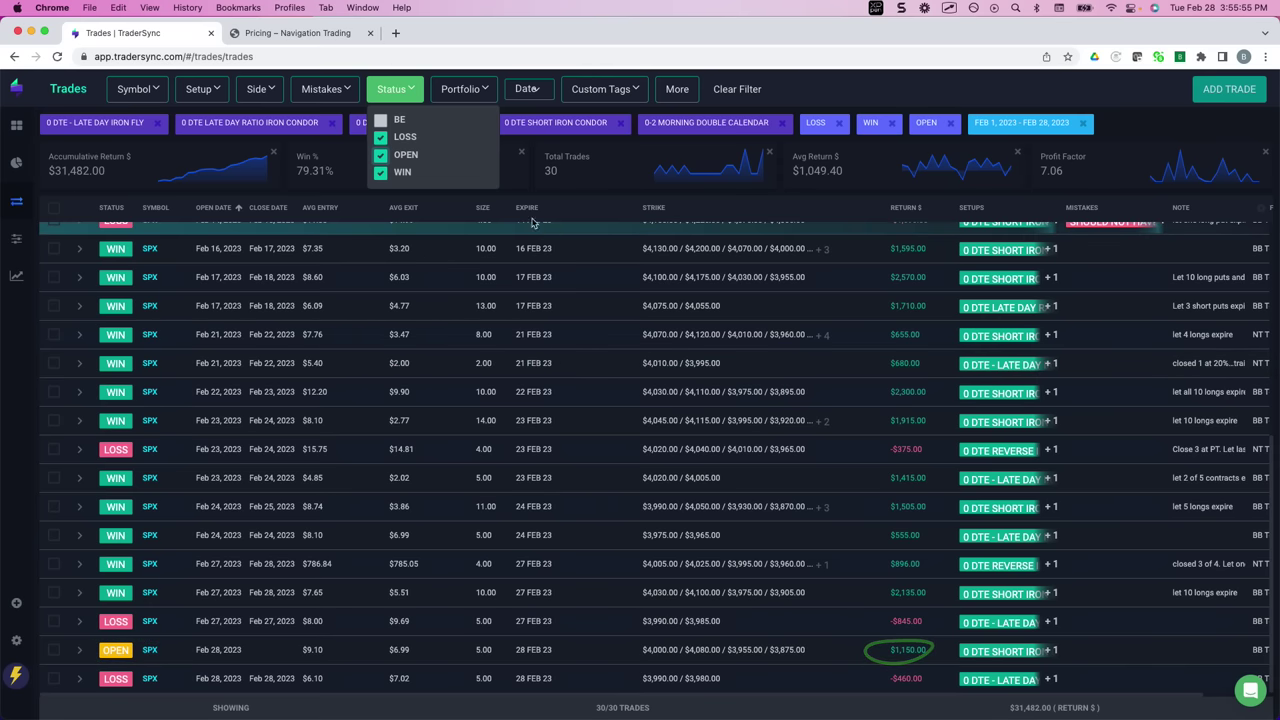
left_click(380, 157)
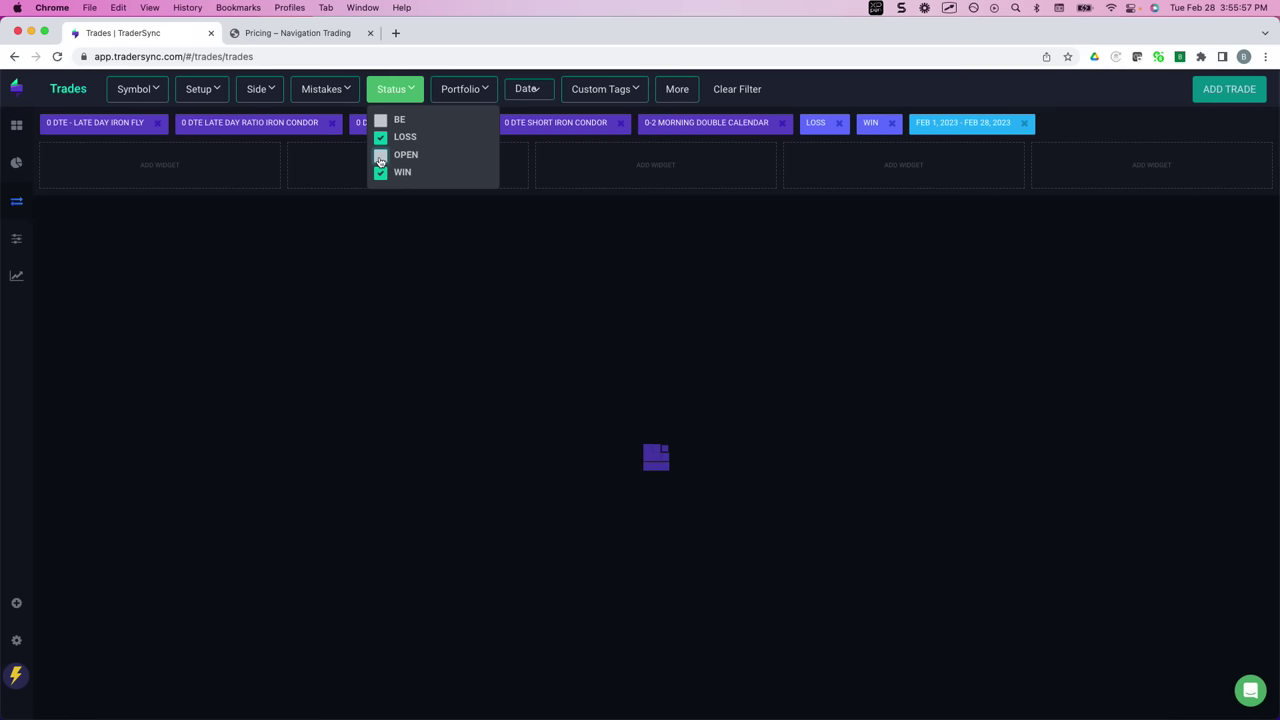
left_click(826, 87)
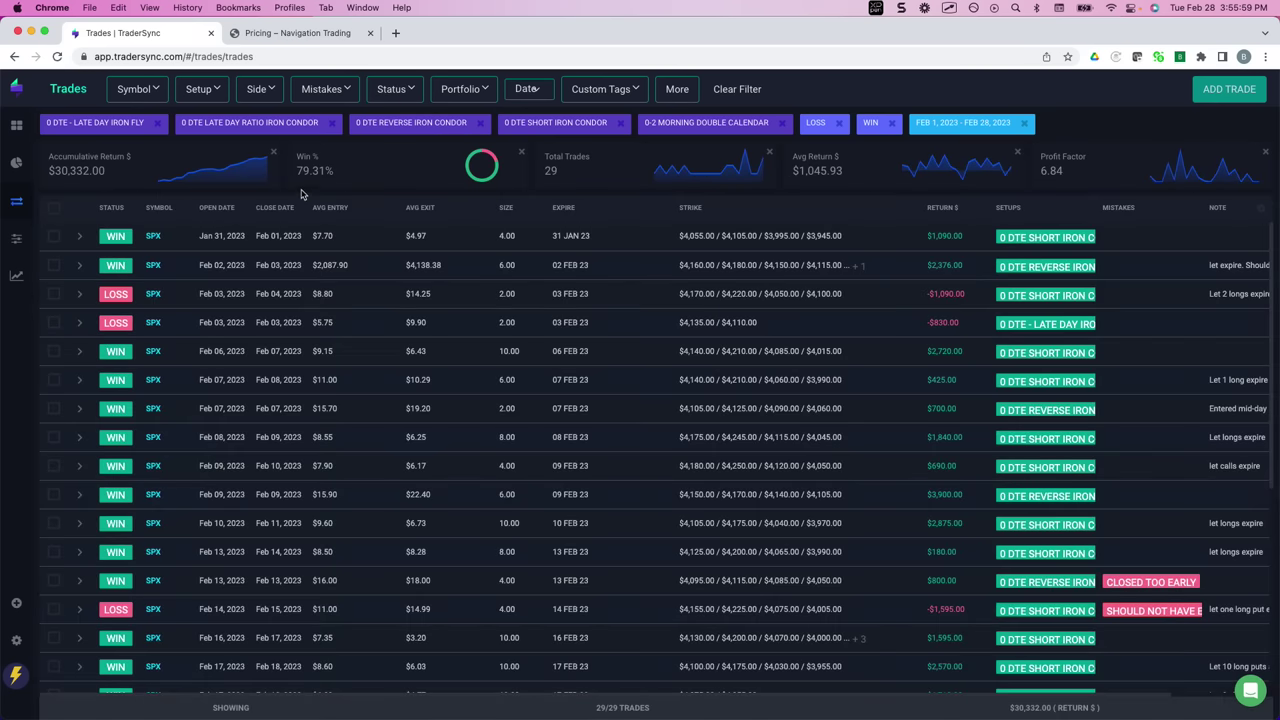
Step: Uncheck the four 0 DTE setups and 0-2 Morning Double Calendar in the Setup filter
left_click(203, 89)
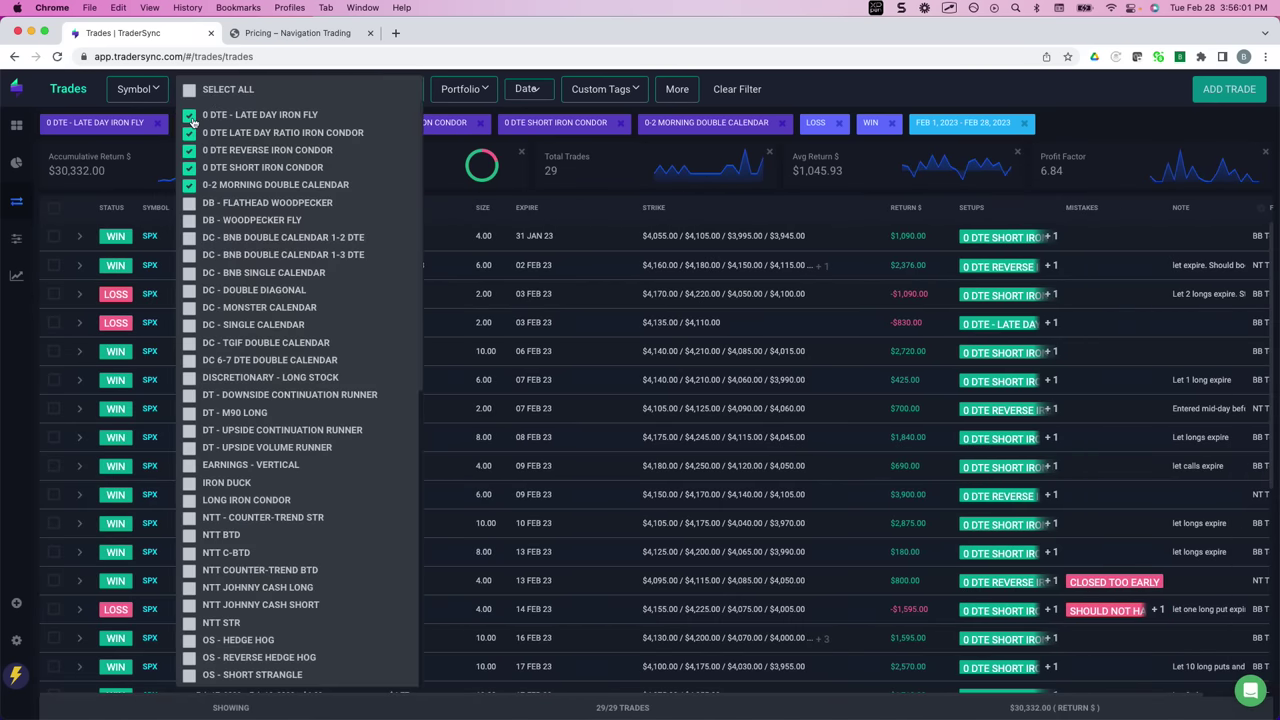
left_click(189, 115)
left_click(189, 132)
left_click(189, 150)
left_click(189, 167)
left_click(189, 185)
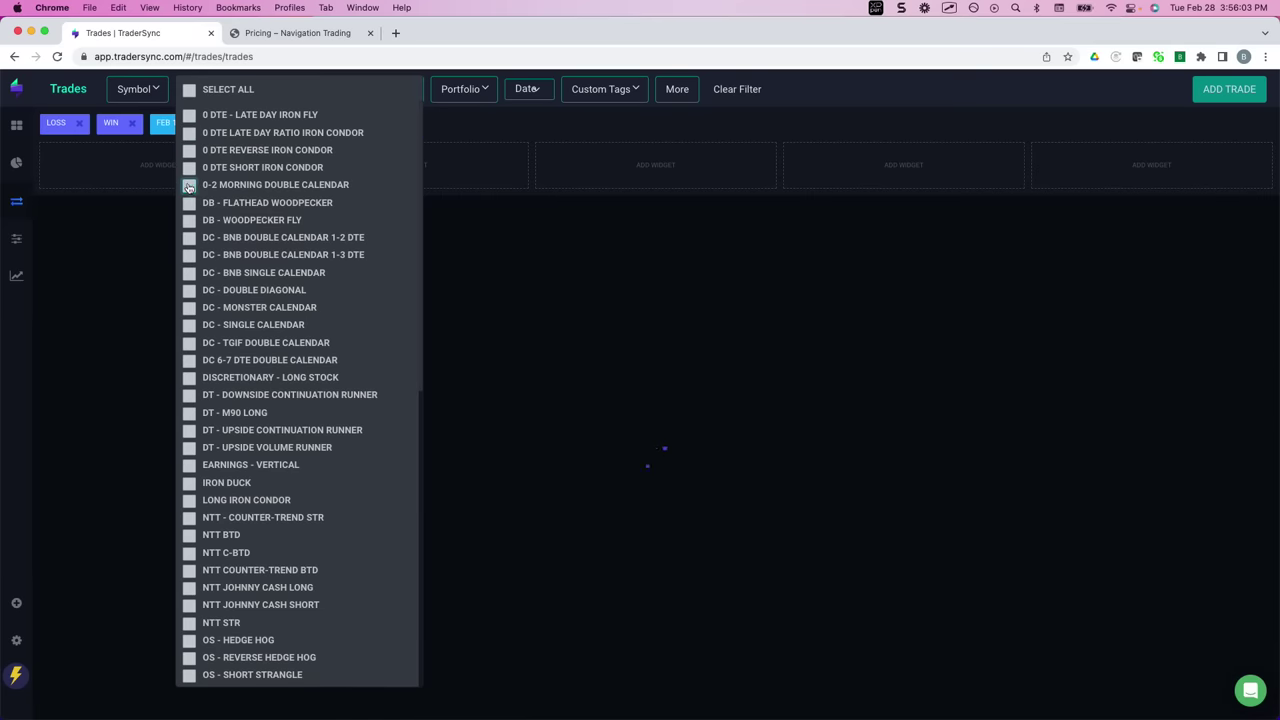
Step: Add DB - Flathead Woodpecker and DB - Woodpecker Fly, reload, and underline the $280.00 return
left_click(189, 202)
left_click(189, 220)
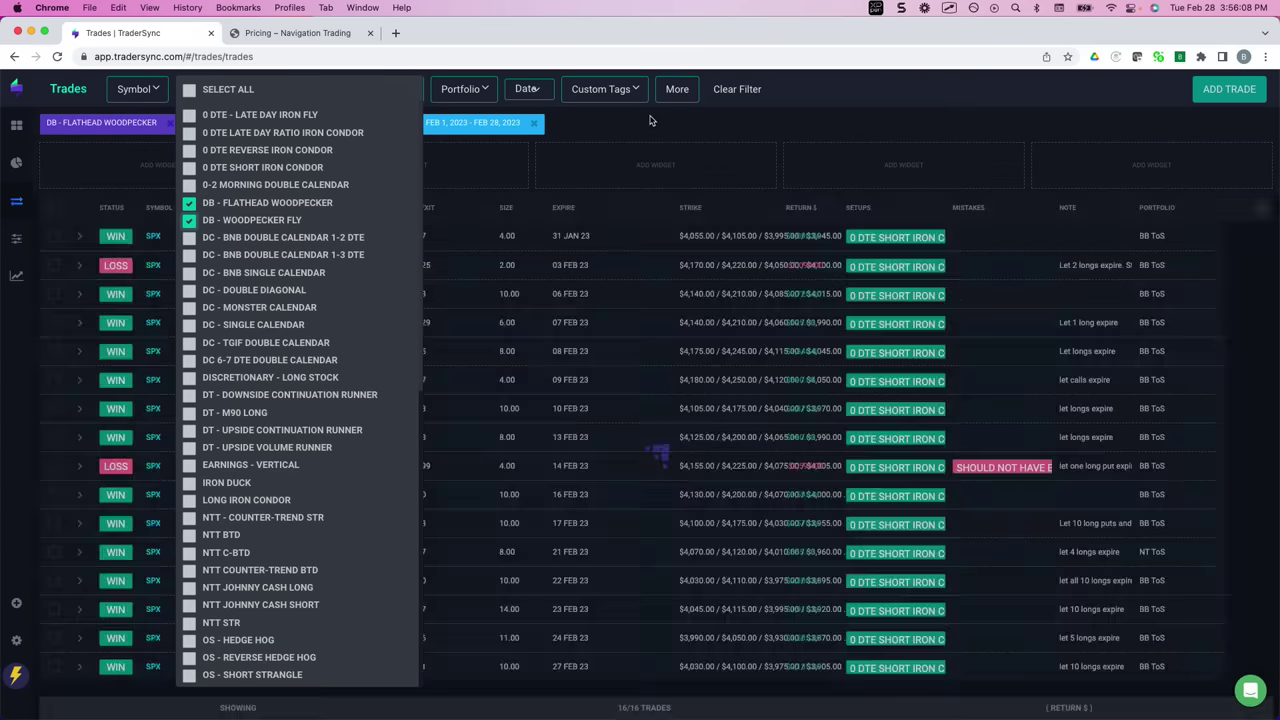
left_click(652, 120)
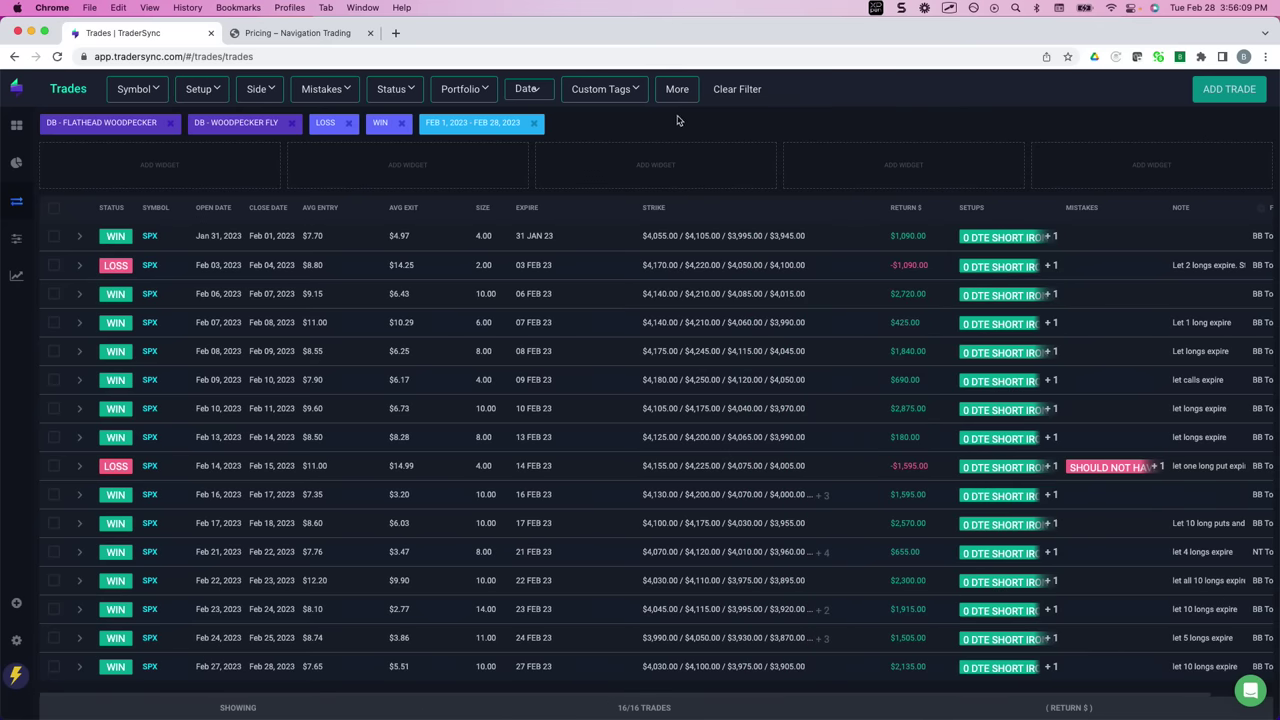
left_click(58, 57)
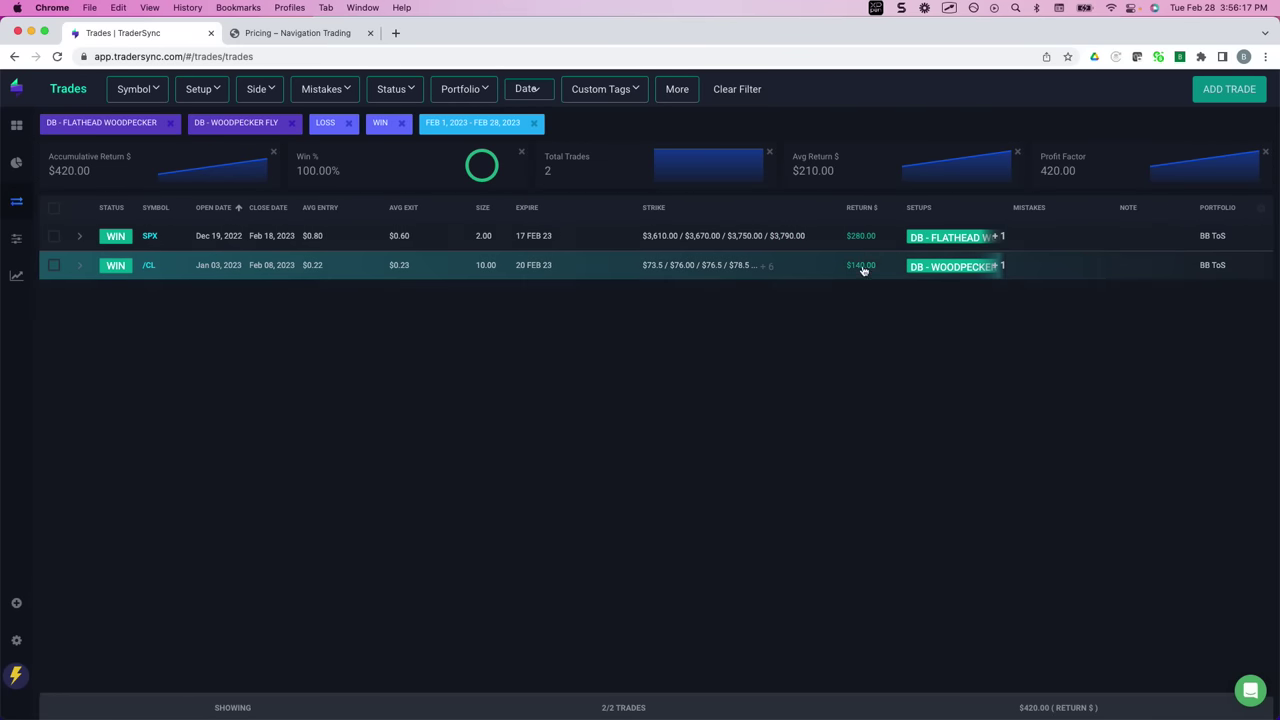
mouse_move(847, 247)
left_mouse_down()
mouse_move(874, 247)
mouse_move(864, 280)
left_mouse_up()
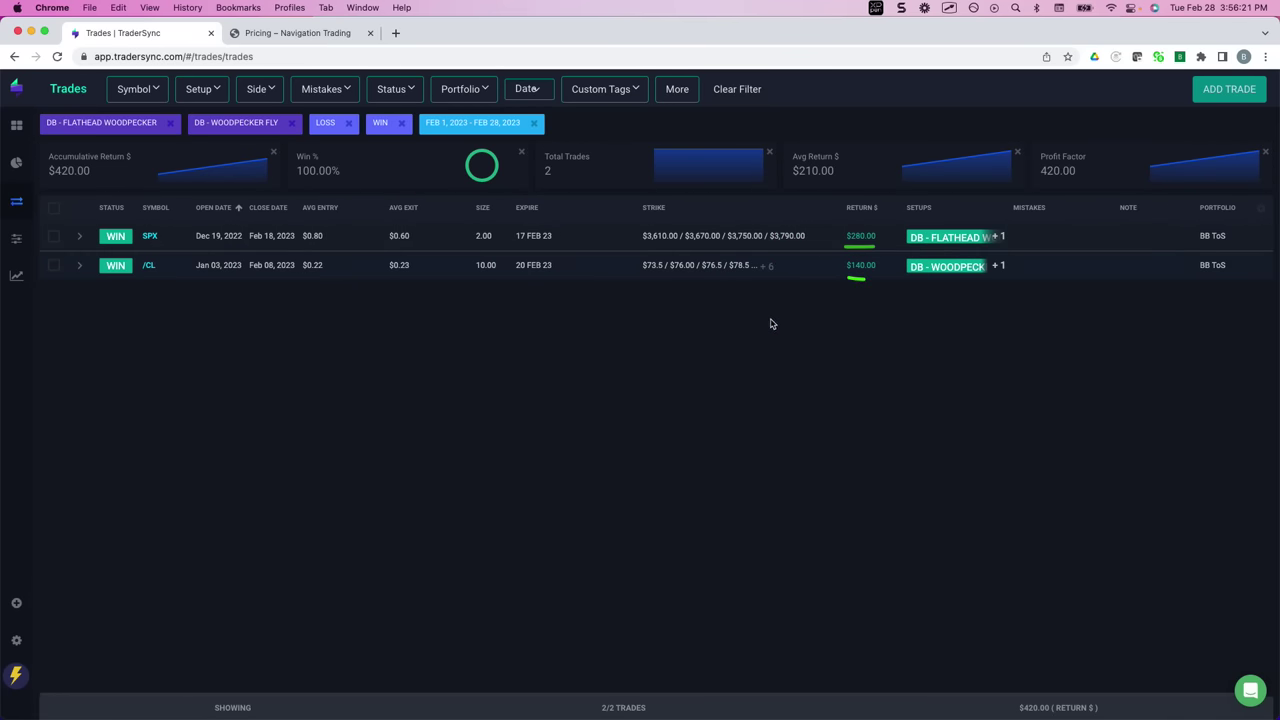
Step: Swap the DB setups for seven DC setups, from BNB Double Calendar 1-2 DTE to TGIF Double Calendar
left_click(215, 99)
left_click(189, 203)
left_click(189, 220)
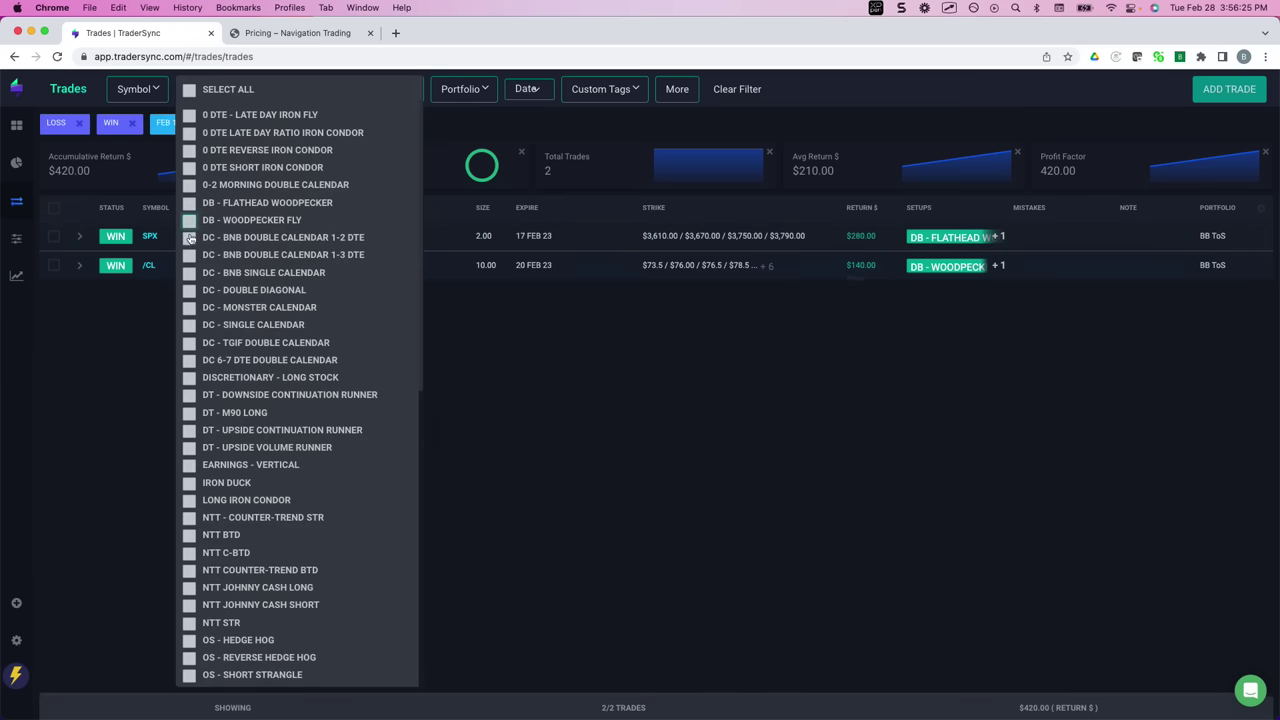
left_click(189, 238)
left_click(189, 255)
left_click(189, 272)
left_click(189, 290)
left_click(189, 307)
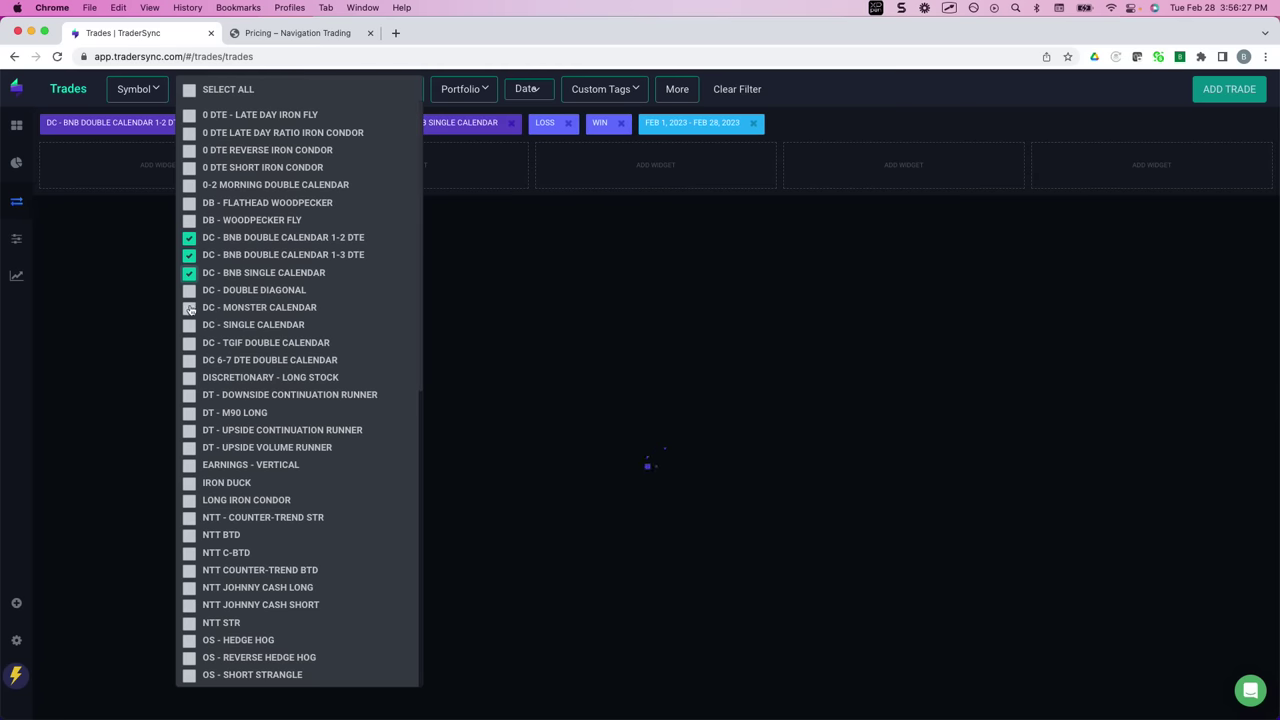
left_click(189, 325)
left_click(189, 343)
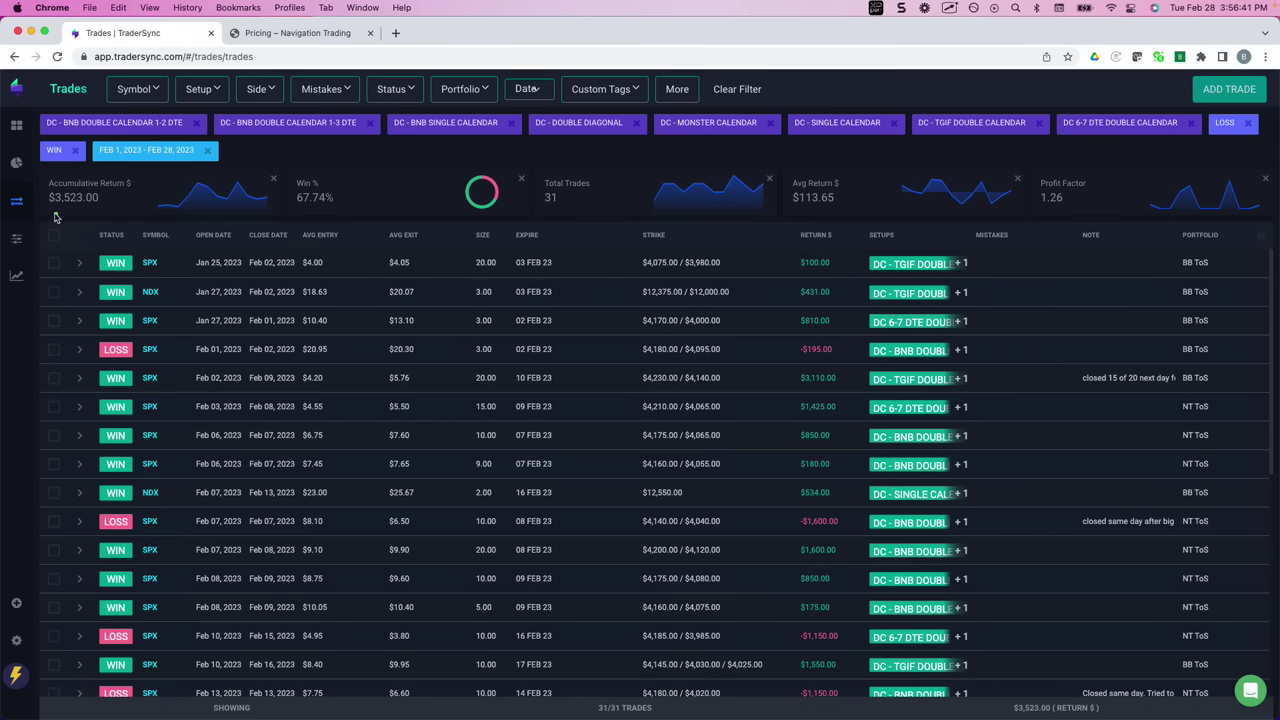
Step: Underline the $3,523.00 accumulative return, 67.74% win rate and 31 trades, then scroll the list
left_click_drag(46, 212, 80, 211)
left_click_drag(298, 213, 352, 213)
left_click_drag(542, 212, 578, 212)
left_click_drag(56, 211, 99, 211)
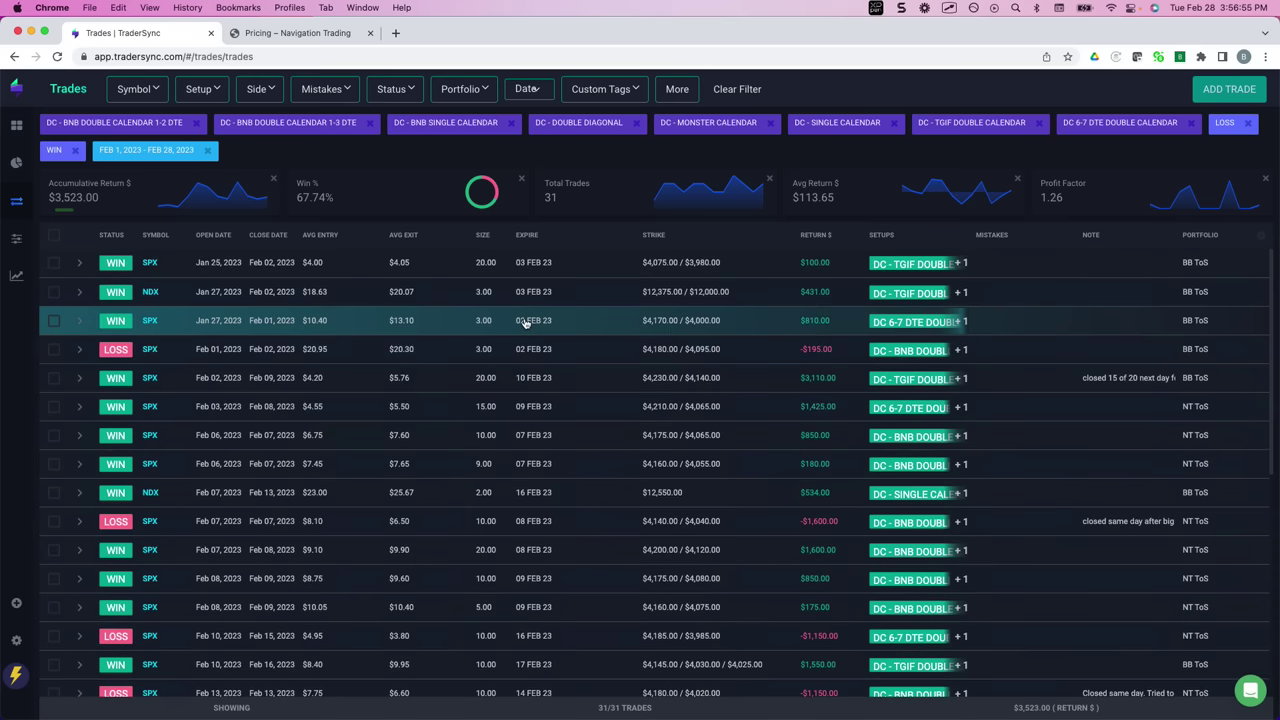
scroll(525, 322, "down", 3)
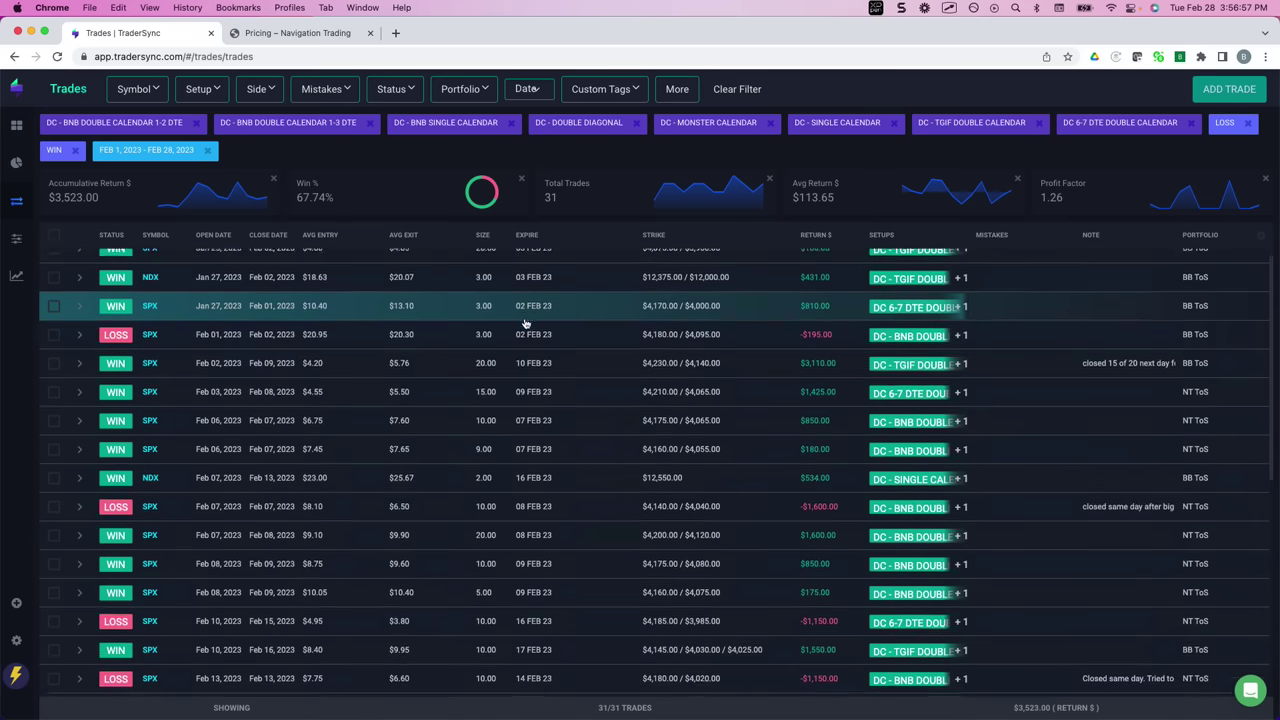
scroll(525, 322, "down", 10)
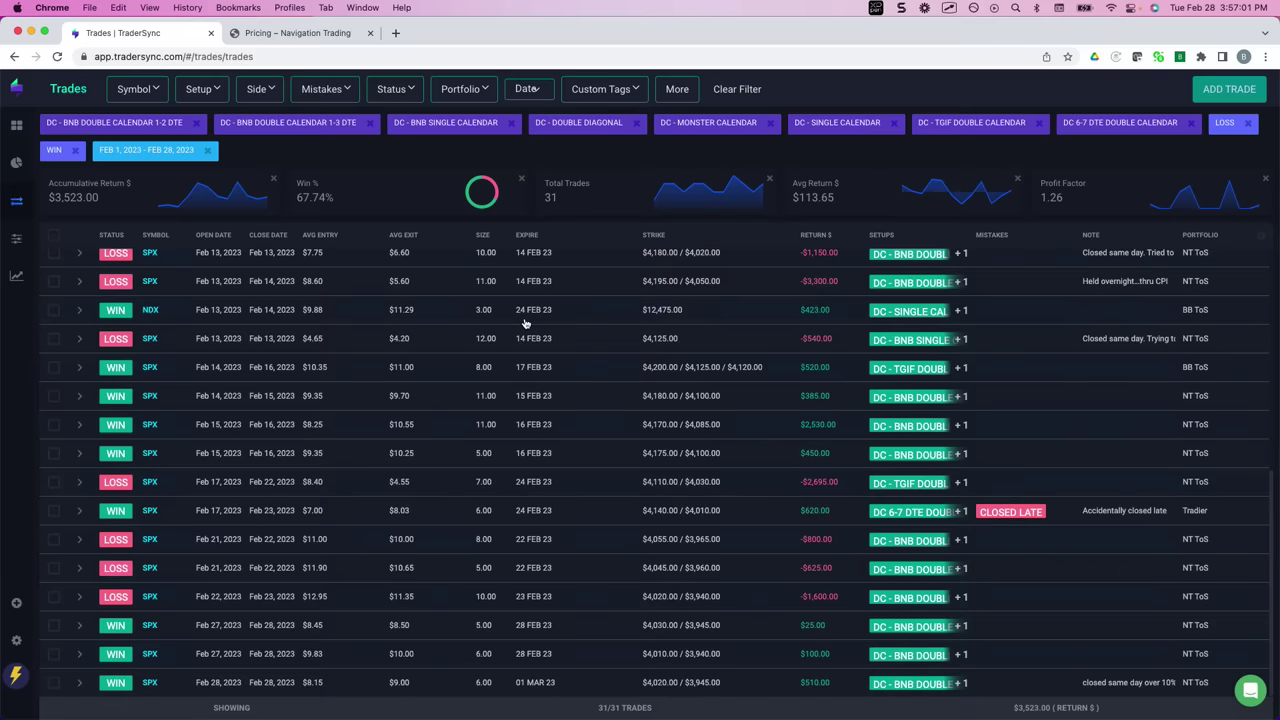
scroll(525, 322, "up", 13)
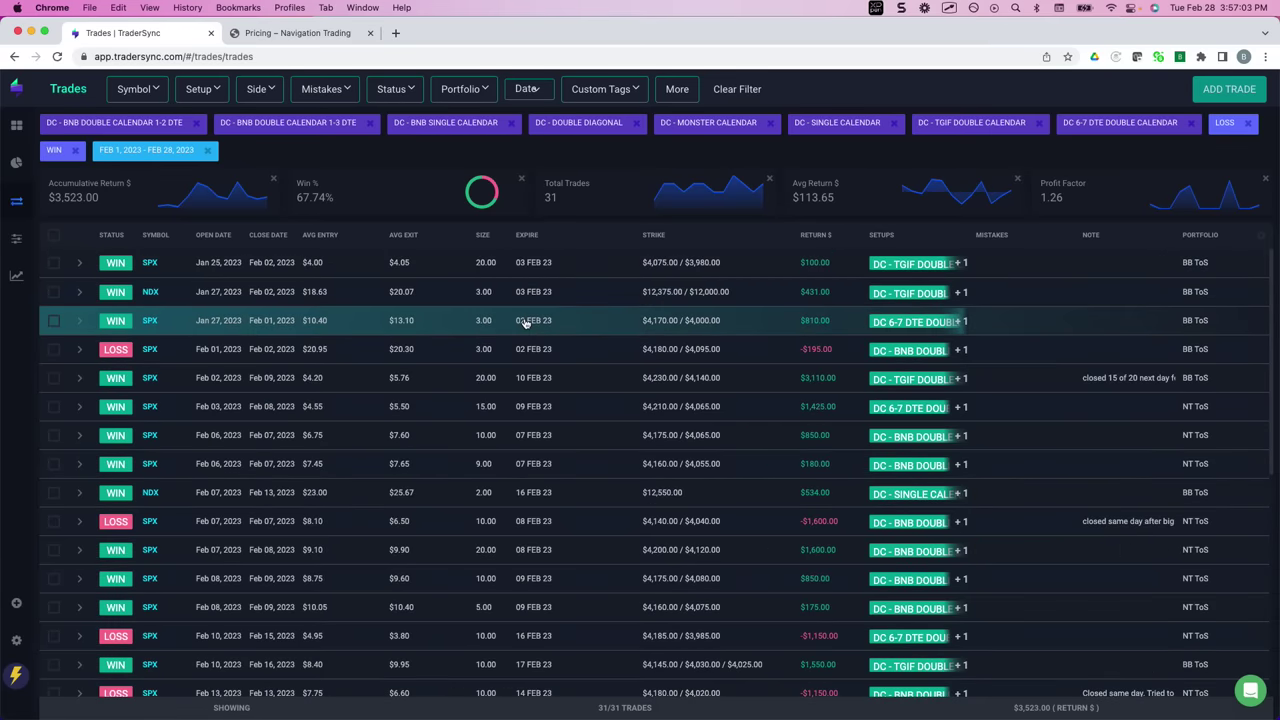
Step: Uncheck all eight DC setups, including DC 6-7 DTE Double Calendar, from the Setup filter
left_click(200, 90)
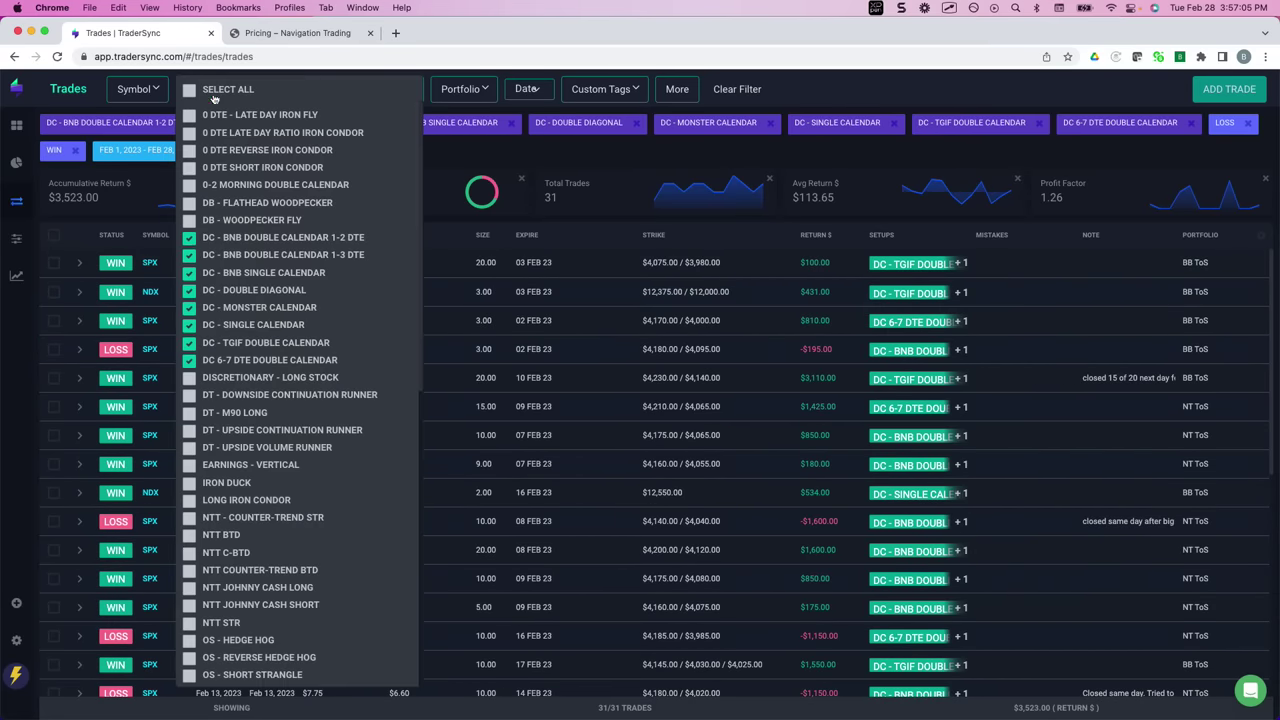
left_click(190, 240)
left_click(190, 256)
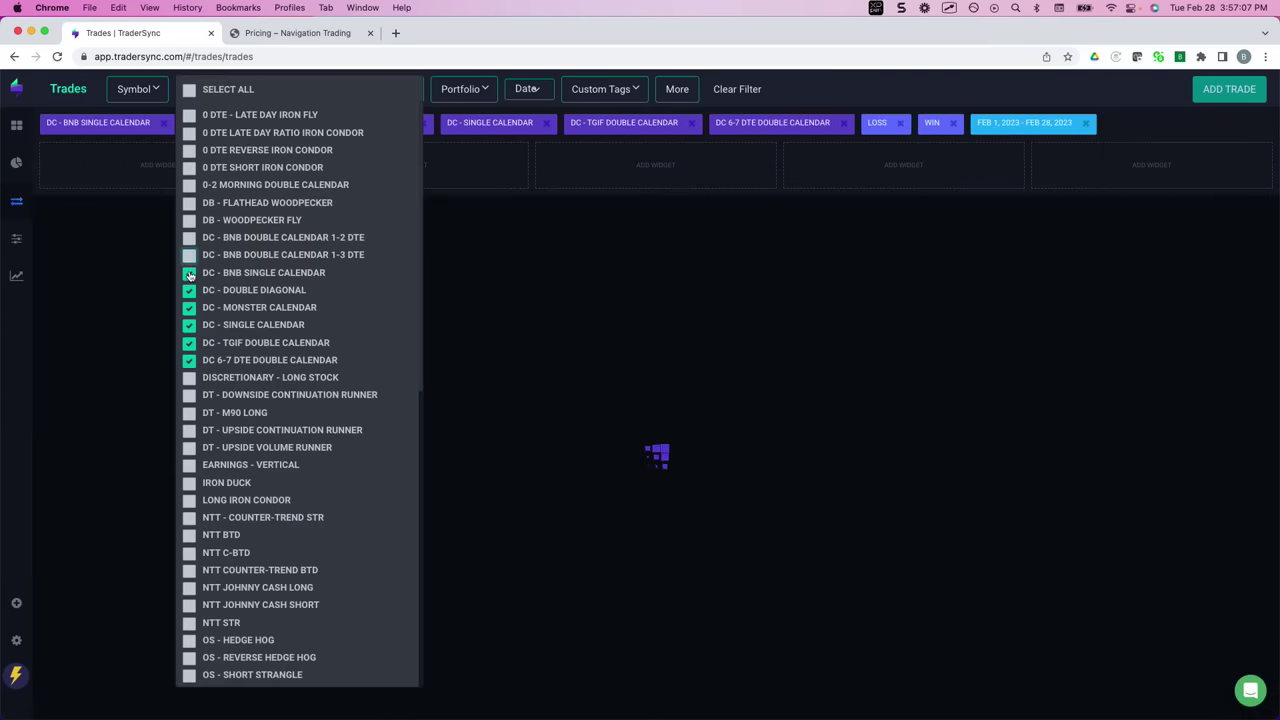
left_click(190, 273)
left_click(190, 290)
left_click(190, 309)
left_click(190, 325)
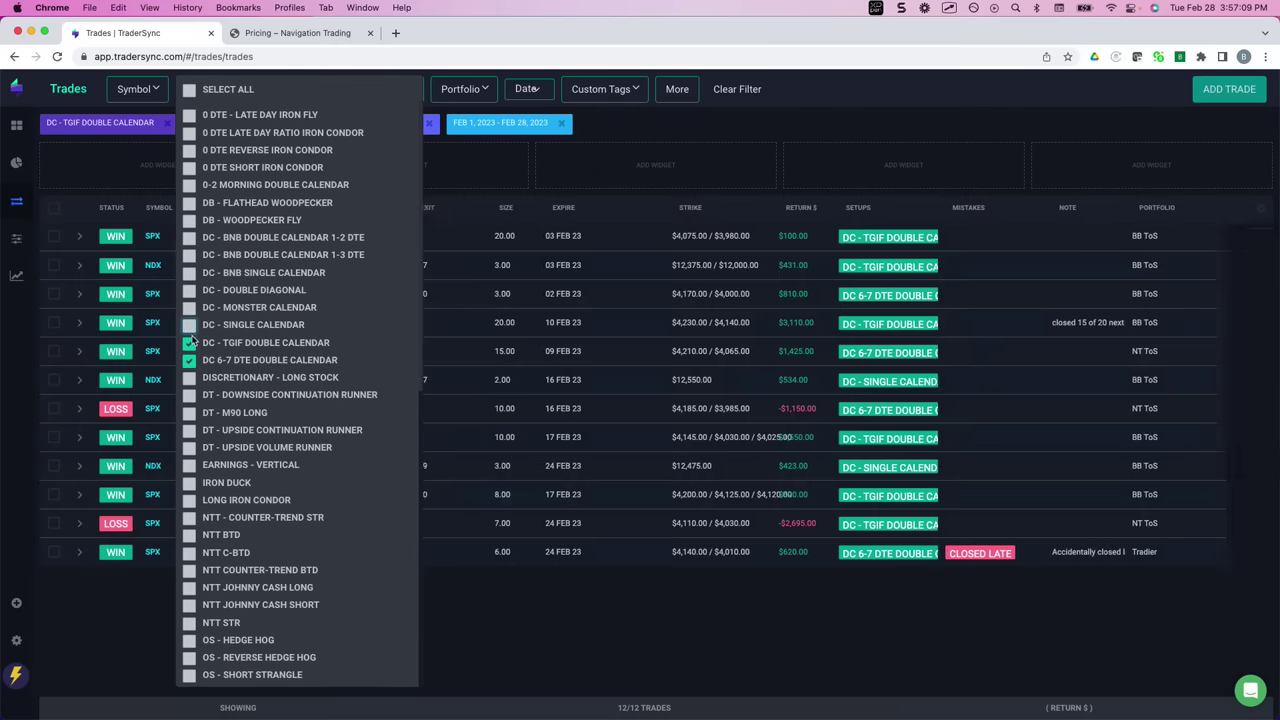
left_click(190, 343)
left_click(190, 361)
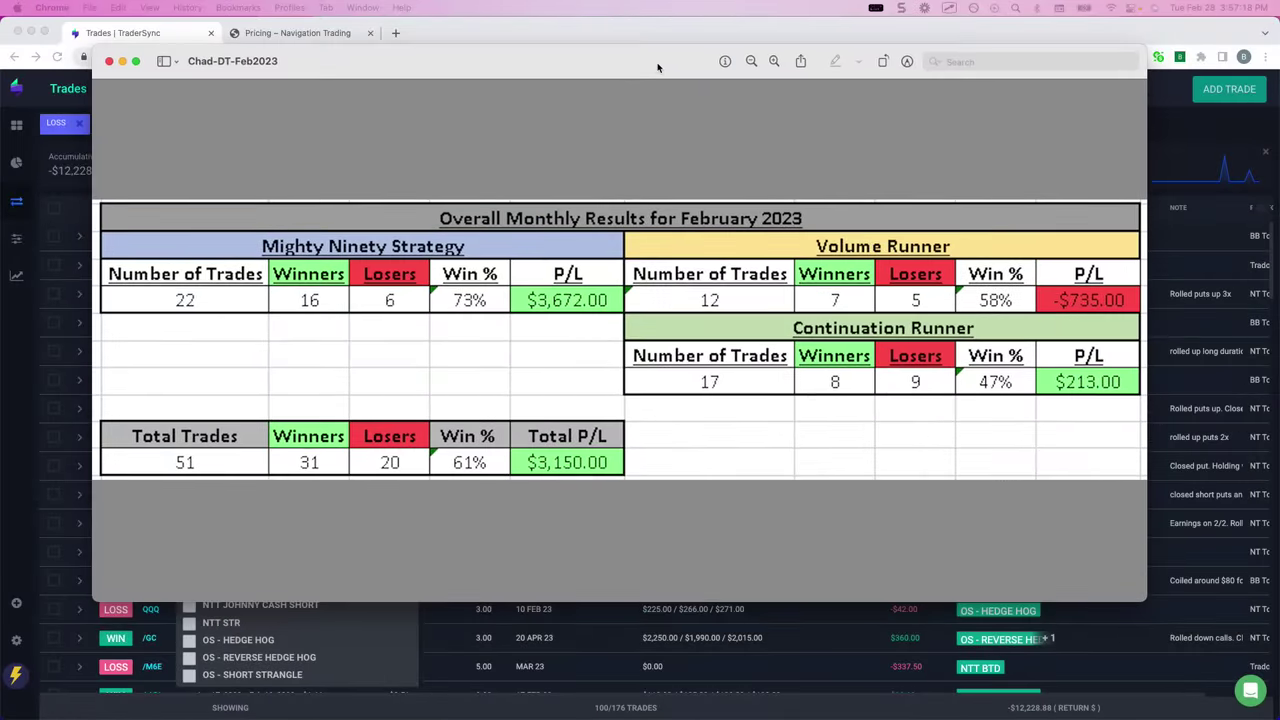
Step: Circle Mighty Ninety's $3,672.00 P/L, 73% win rate and the $3,150.00 total, then hide Preview
left_click_drag(658, 68, 641, 71)
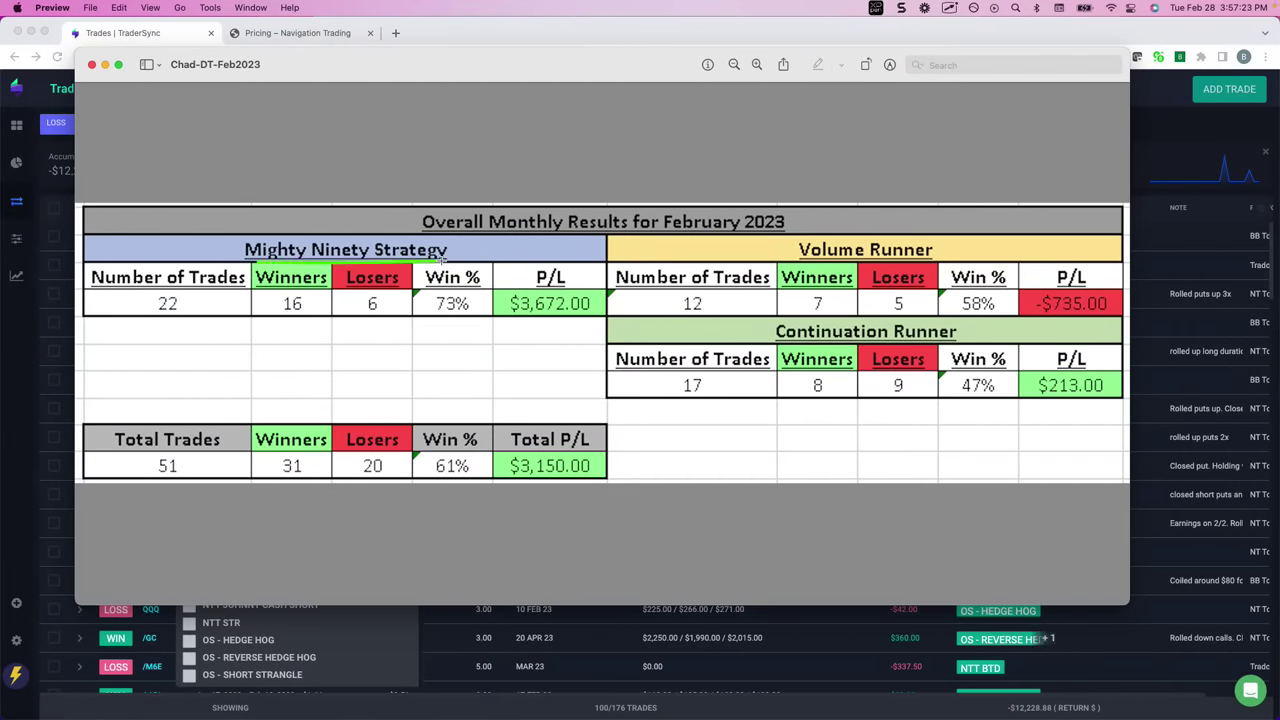
mouse_move(517, 323)
left_mouse_down()
mouse_move(596, 323)
mouse_move(561, 283)
mouse_move(508, 292)
mouse_move(550, 333)
left_mouse_up()
mouse_move(480, 290)
left_mouse_down()
mouse_move(424, 306)
mouse_move(490, 298)
left_mouse_up()
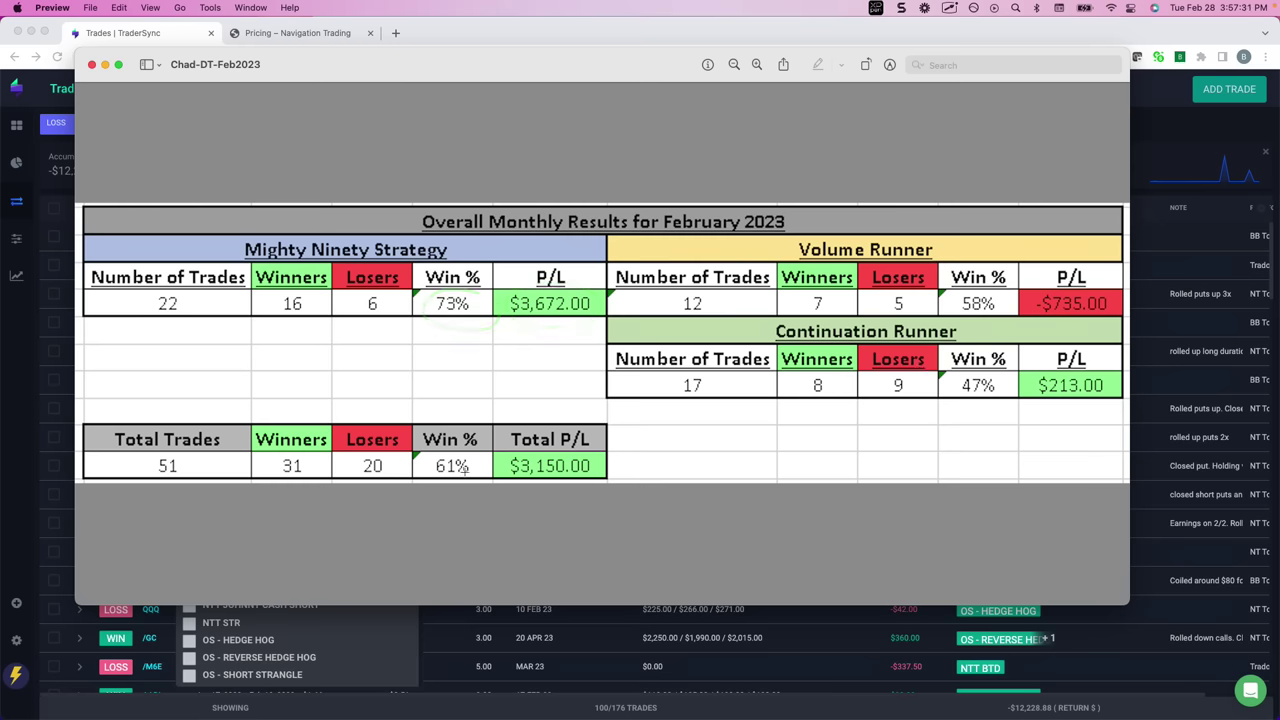
mouse_move(606, 455)
left_mouse_down()
mouse_move(515, 444)
mouse_move(588, 495)
mouse_move(607, 466)
left_mouse_up()
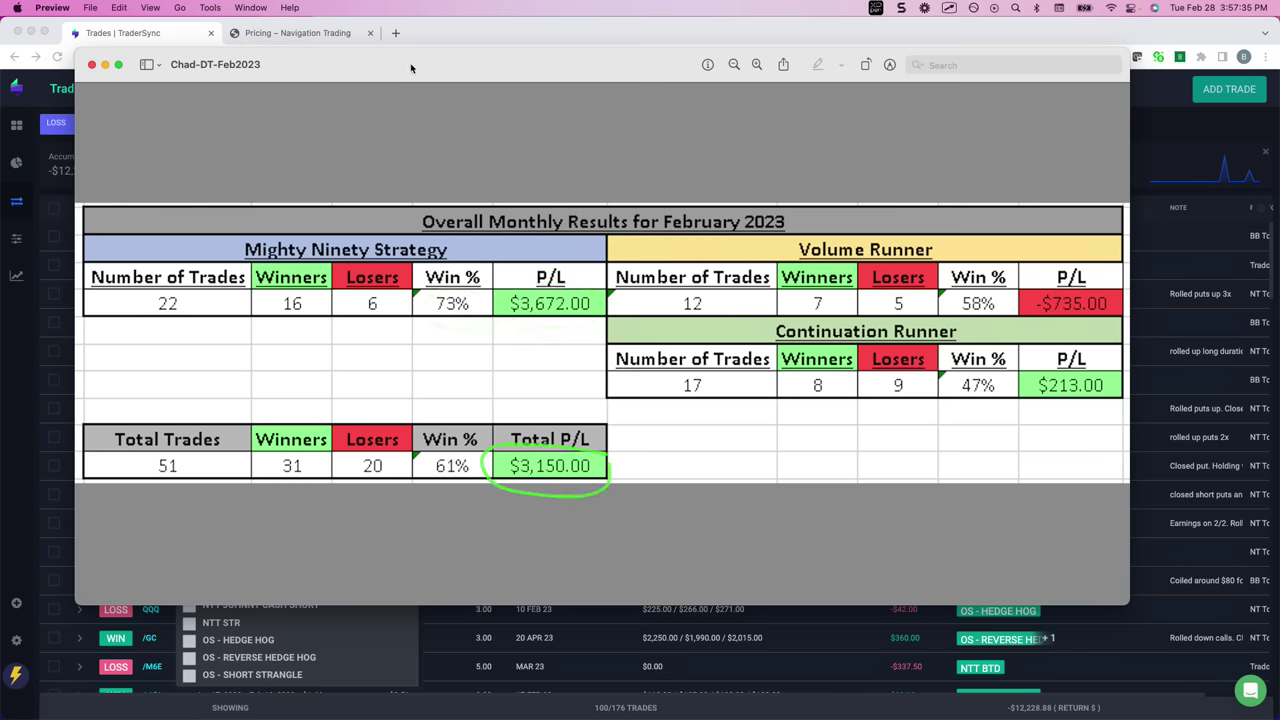
key("super+m")
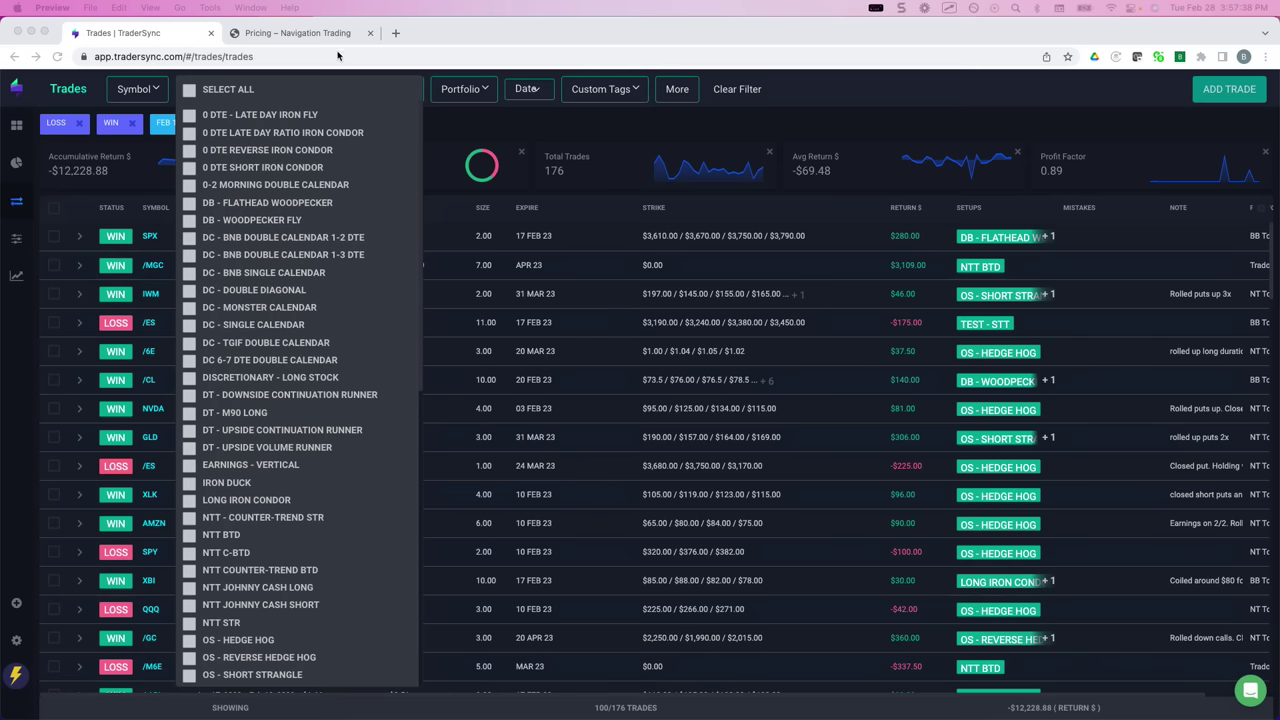
Step: Filter to IRON DUCK and mark the $220.00, $138.00, $155.00, $637.00 returns and $1,150.00 total
left_click(212, 474)
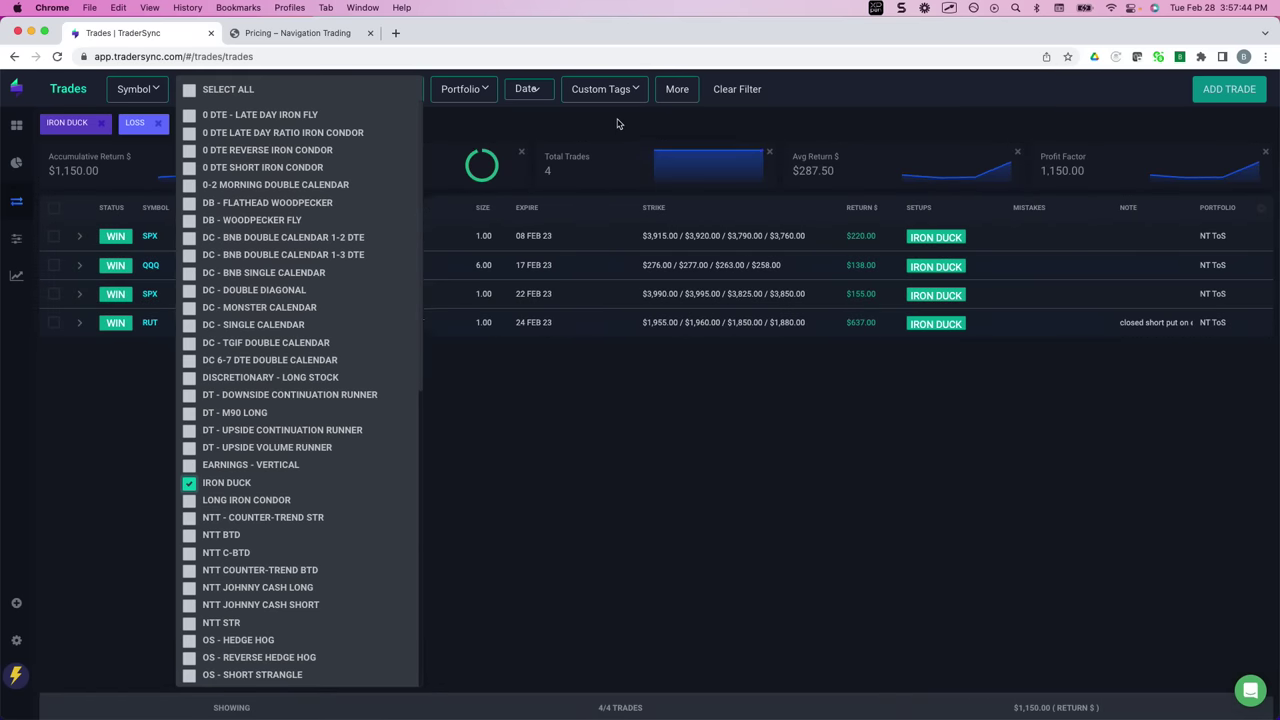
left_click(617, 123)
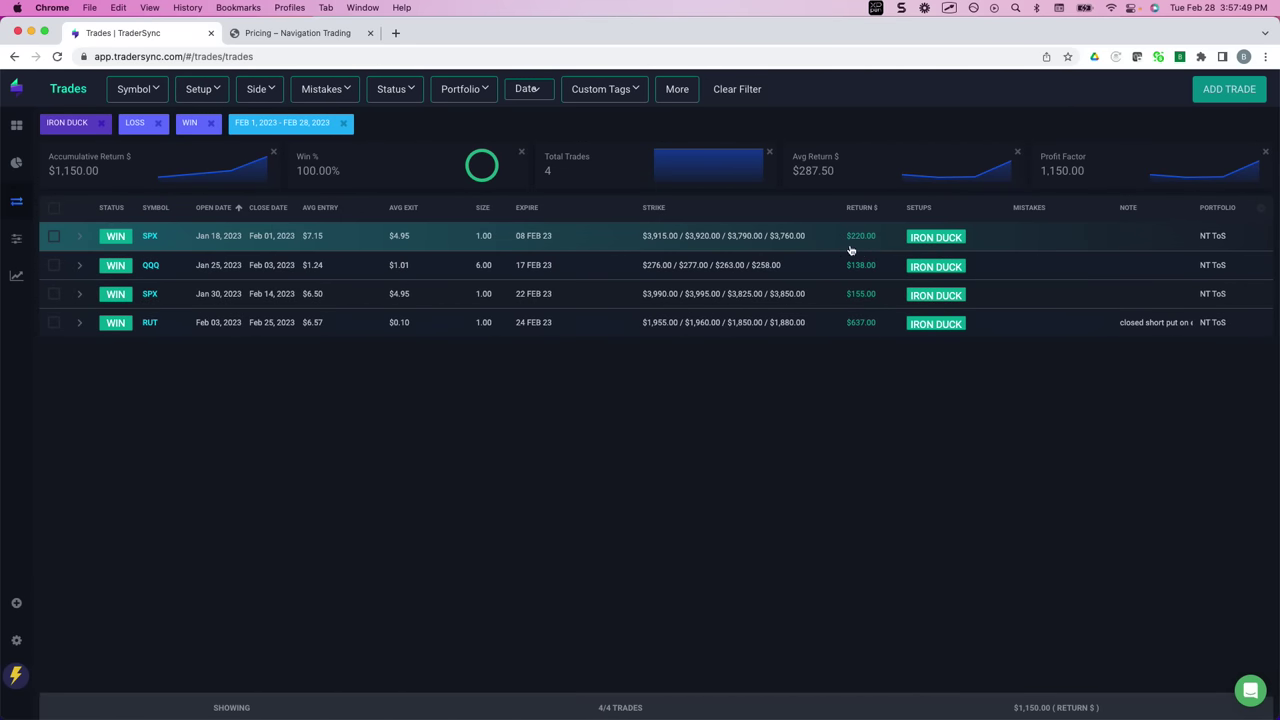
left_click_drag(846, 245, 898, 269)
left_click_drag(845, 307, 870, 306)
mouse_move(880, 324)
left_mouse_down()
mouse_move(852, 306)
mouse_move(840, 334)
mouse_move(886, 342)
mouse_move(884, 324)
left_mouse_up()
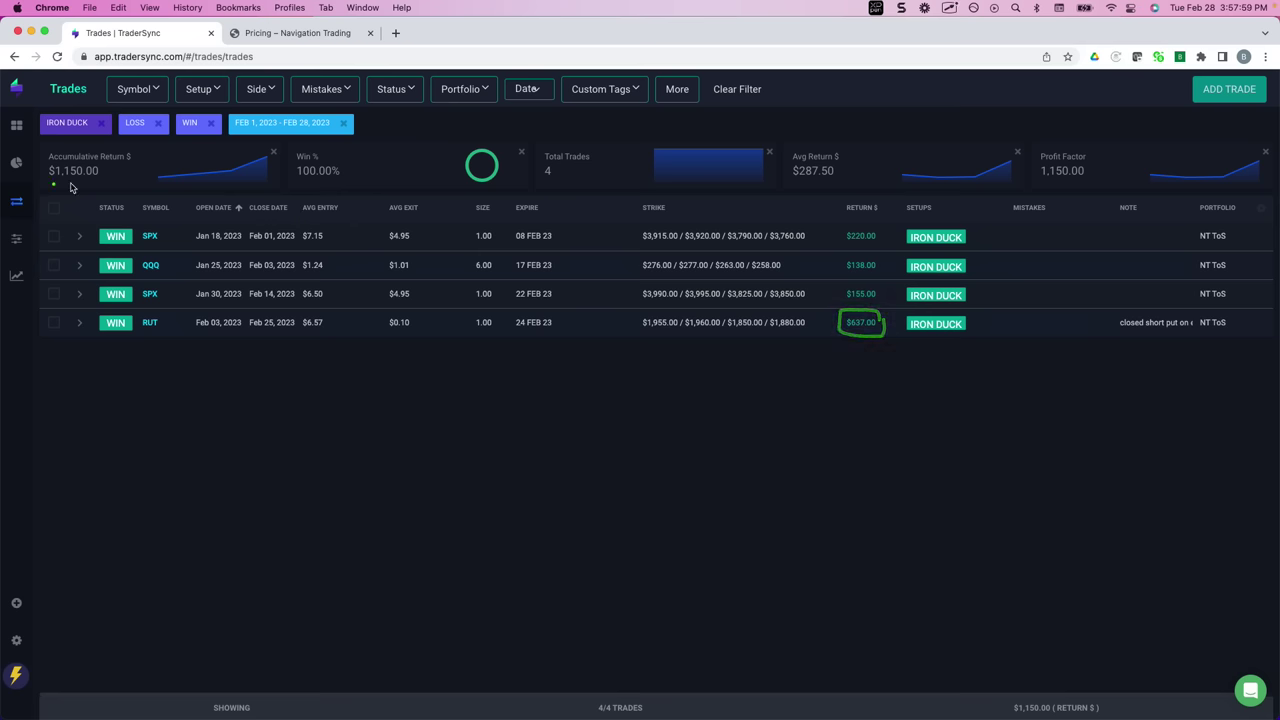
left_click_drag(55, 184, 104, 182)
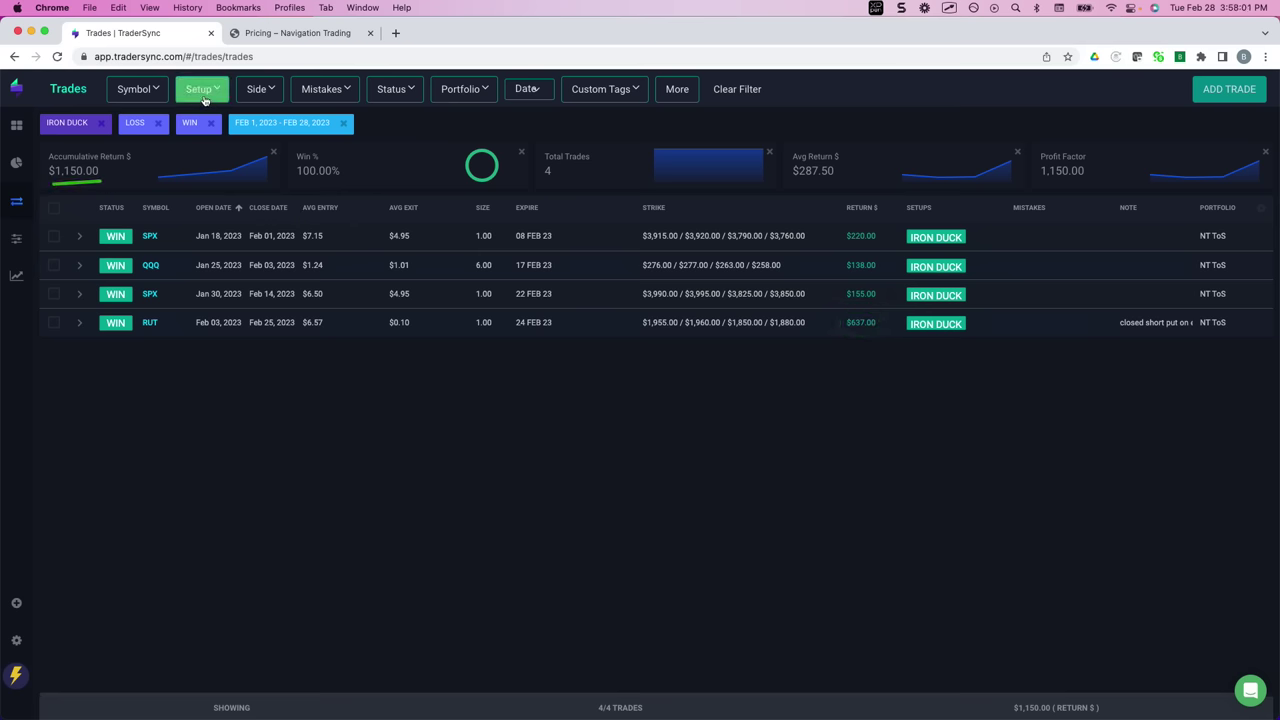
Step: Uncheck IRON DUCK and add NTT Counter-Trend STR, NTT BTD, NTT C-BTD and NTT Counter-Trend BTD
left_click(205, 92)
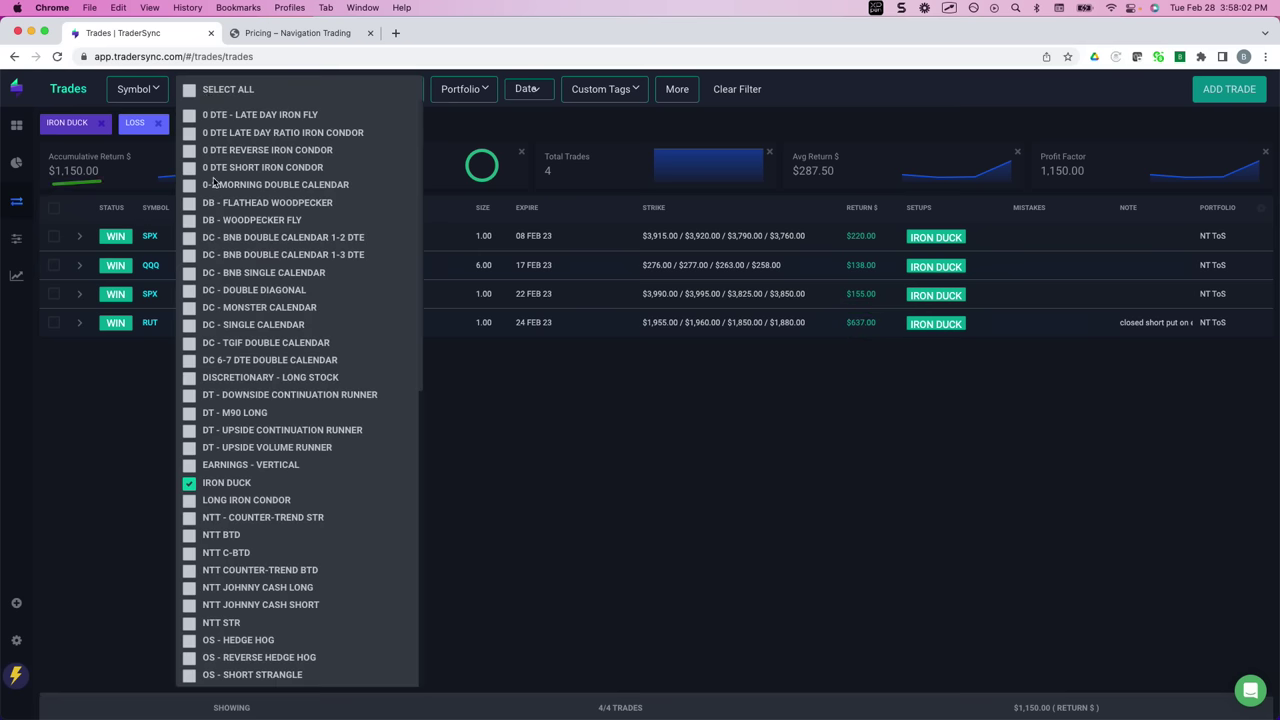
left_click(190, 483)
left_click(190, 518)
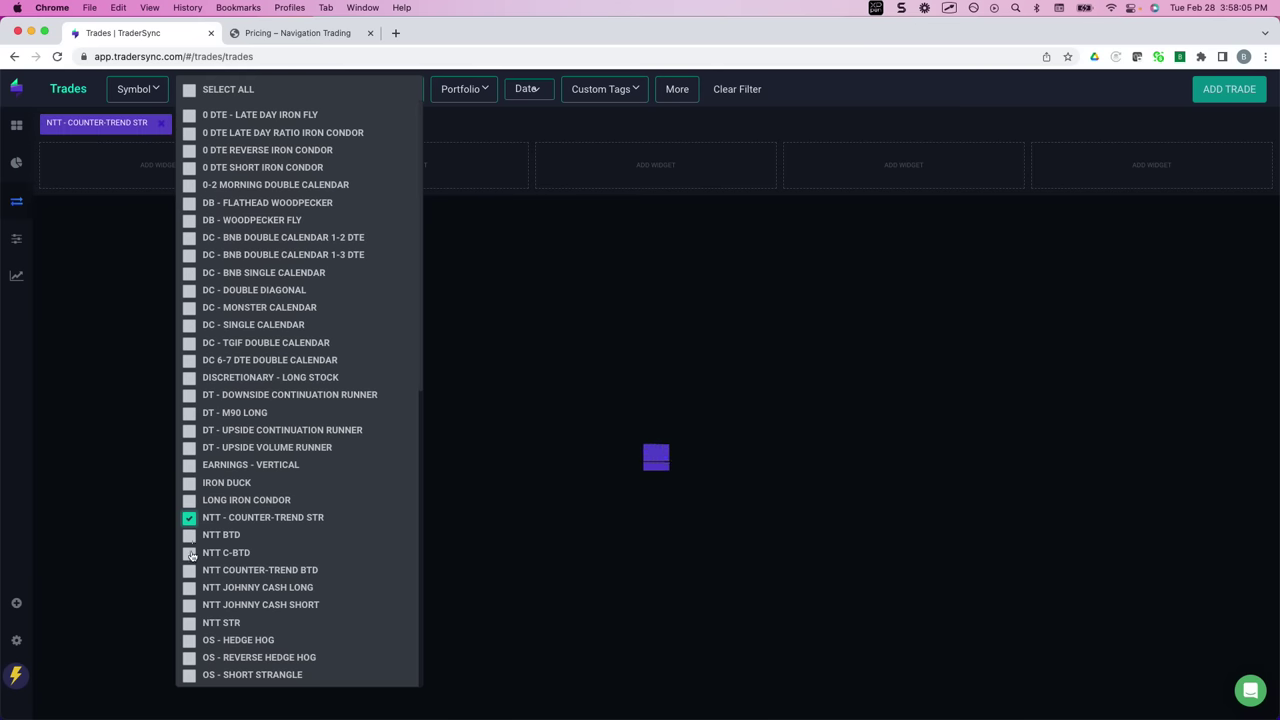
left_click(190, 553)
left_click(190, 535)
left_click(190, 570)
Step: Add NTT Johnny Cash Long, Johnny Cash Short and NTT STR, reload, and mark 40.00% and $2,460.37
left_click(190, 588)
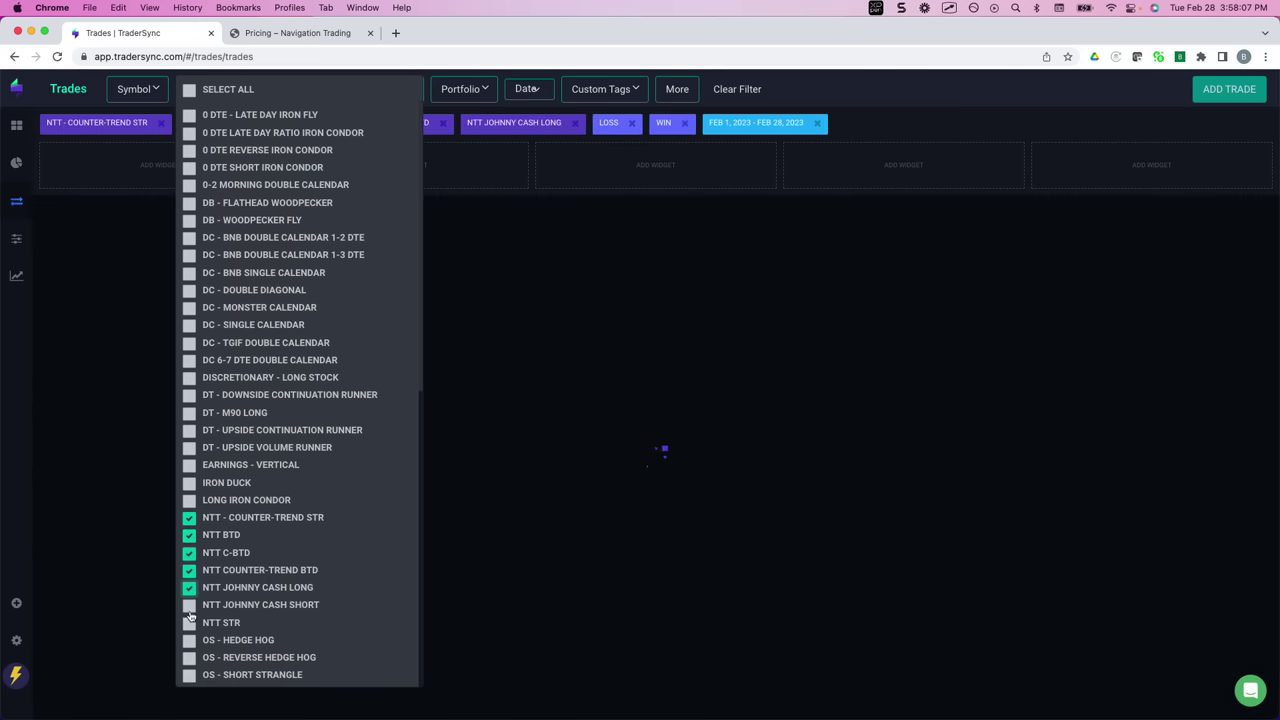
left_click(190, 606)
left_click(190, 622)
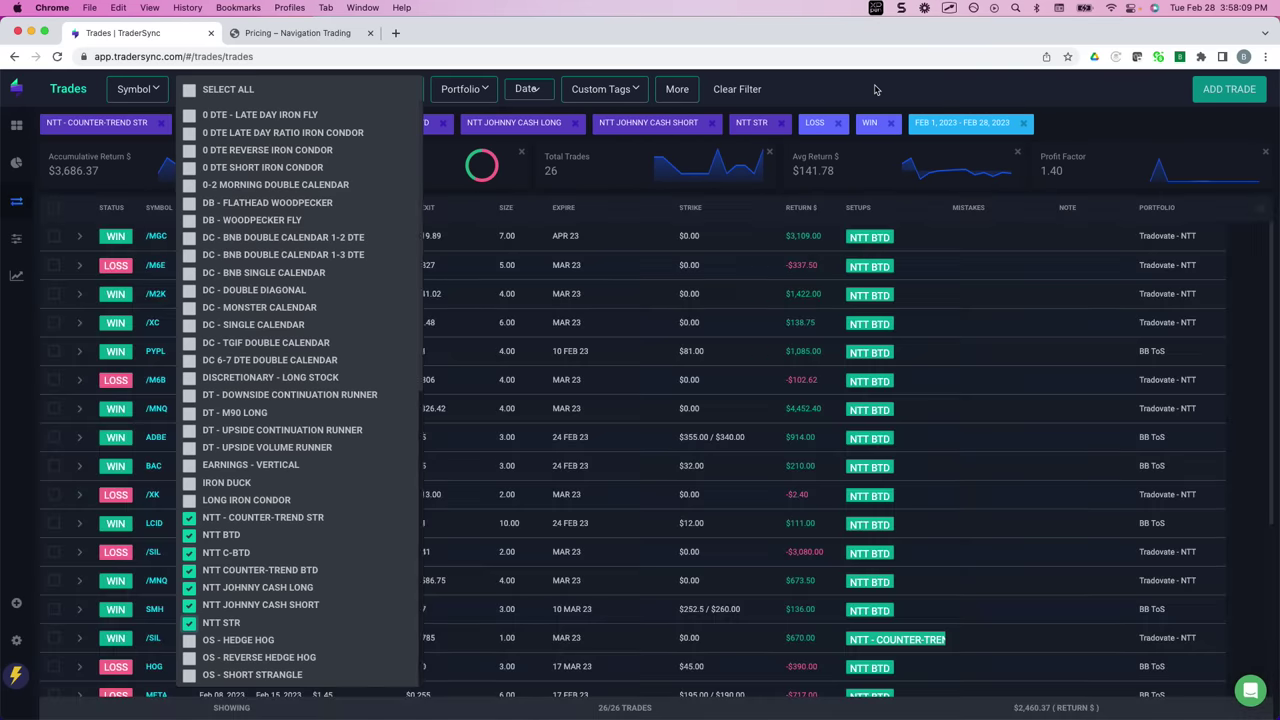
left_click(876, 96)
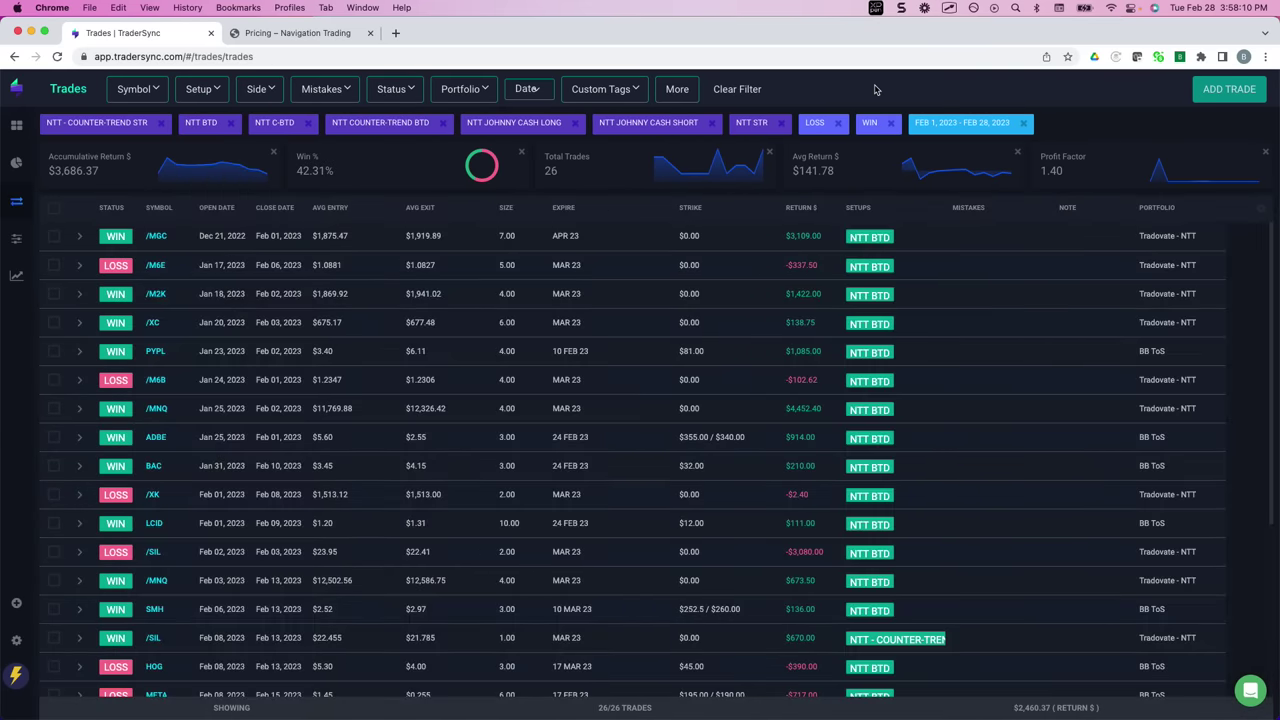
left_click(57, 57)
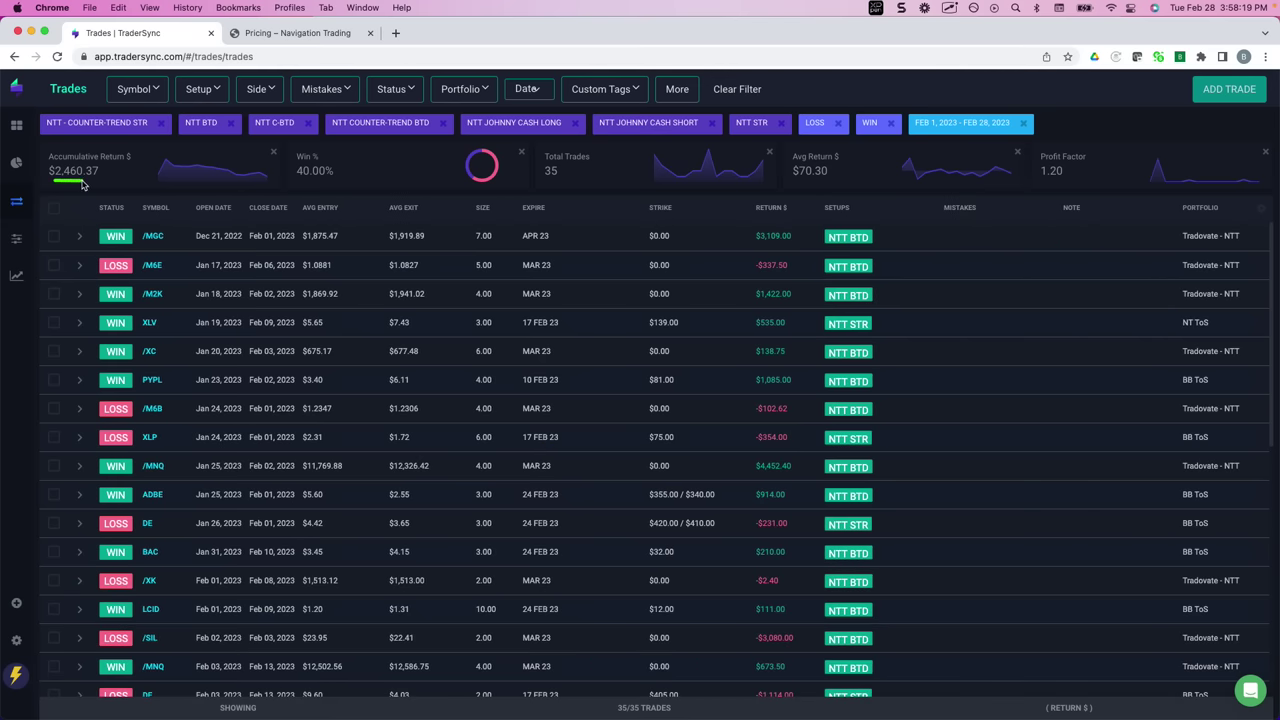
mouse_move(299, 184)
left_mouse_down()
mouse_move(340, 182)
mouse_move(336, 153)
mouse_move(292, 150)
mouse_move(291, 187)
mouse_move(310, 187)
left_mouse_up()
left_click_drag(53, 184, 84, 182)
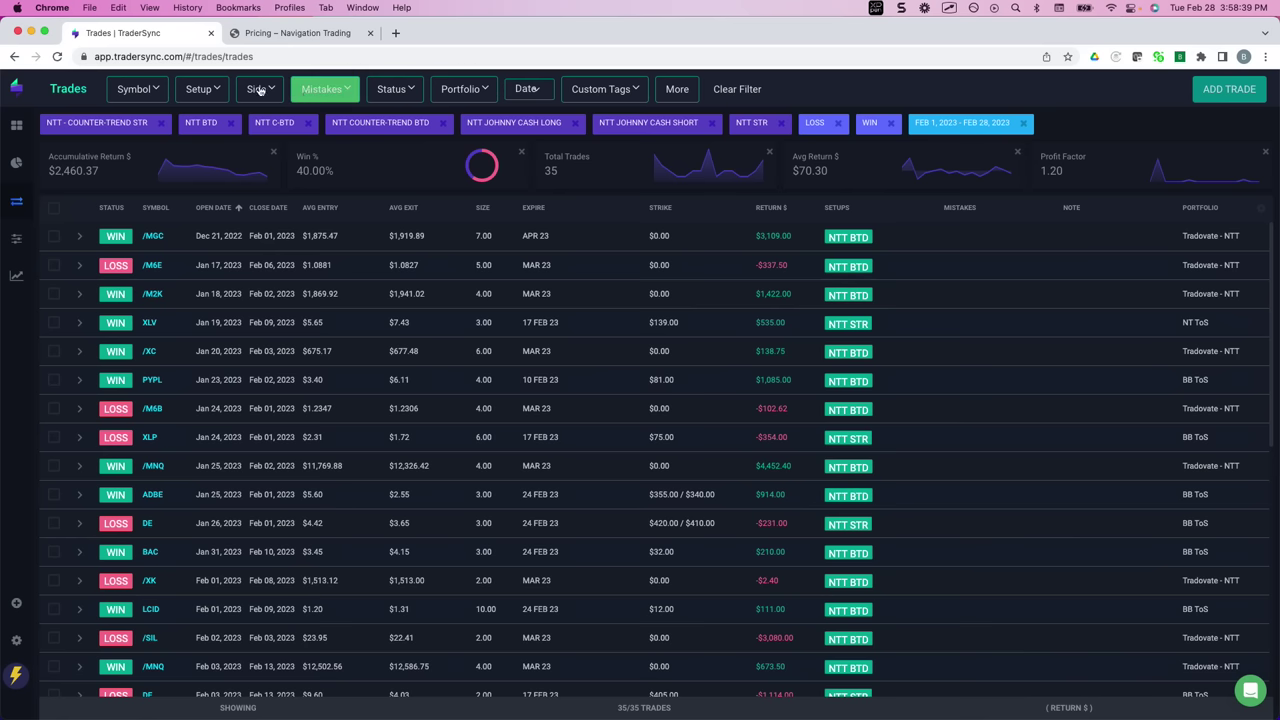
Step: Add OPEN to the Status filter and circle the SLV trade's $917.00 return
left_click(391, 89)
left_click(380, 156)
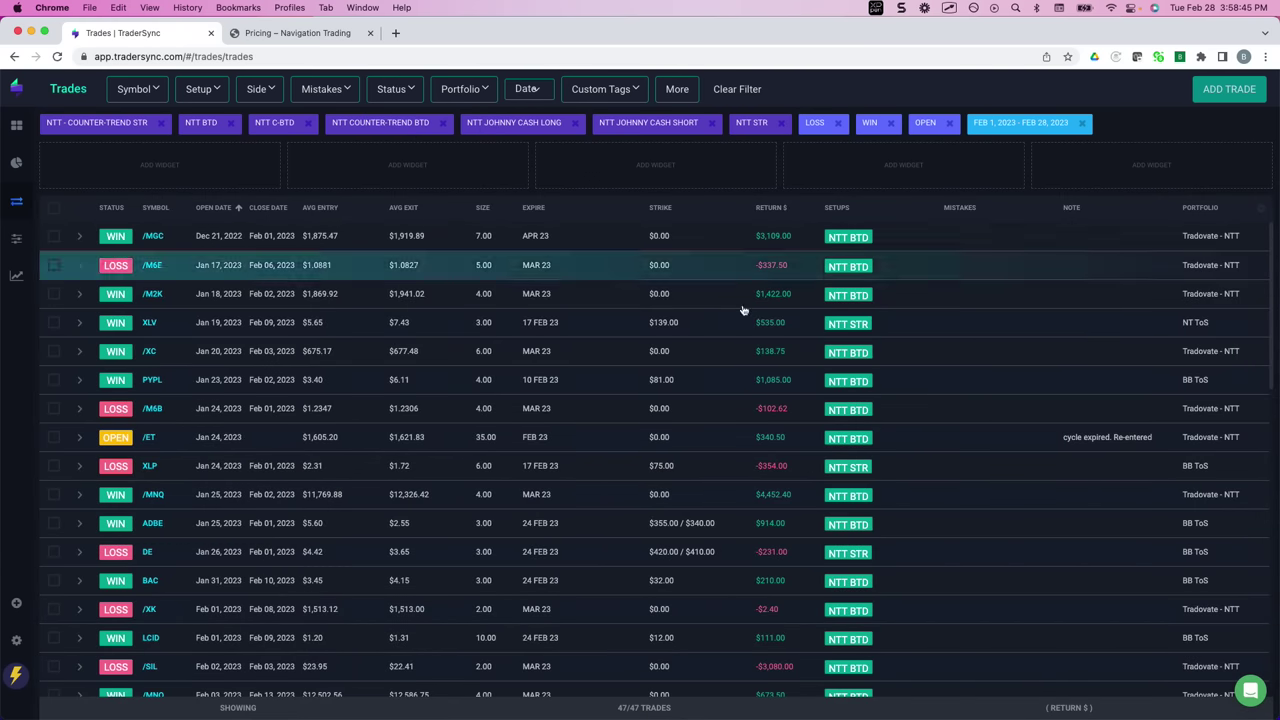
scroll(706, 333, "down", 1)
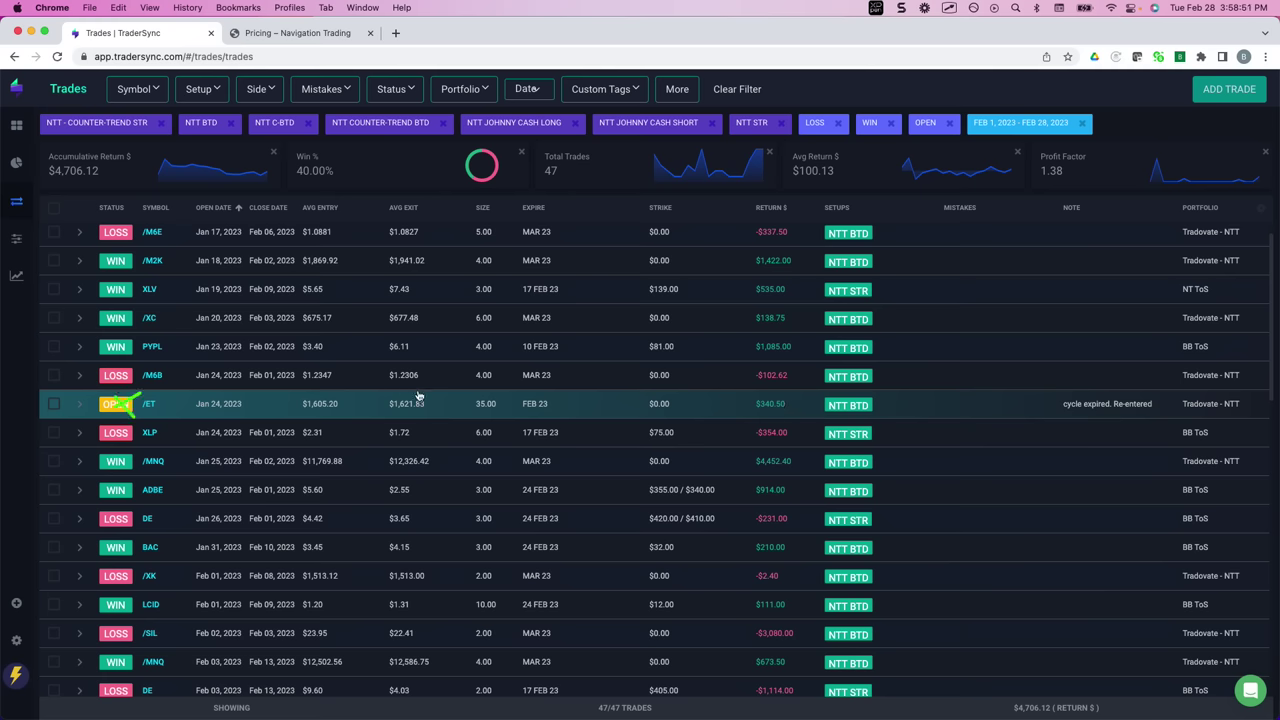
scroll(418, 396, "down", 10)
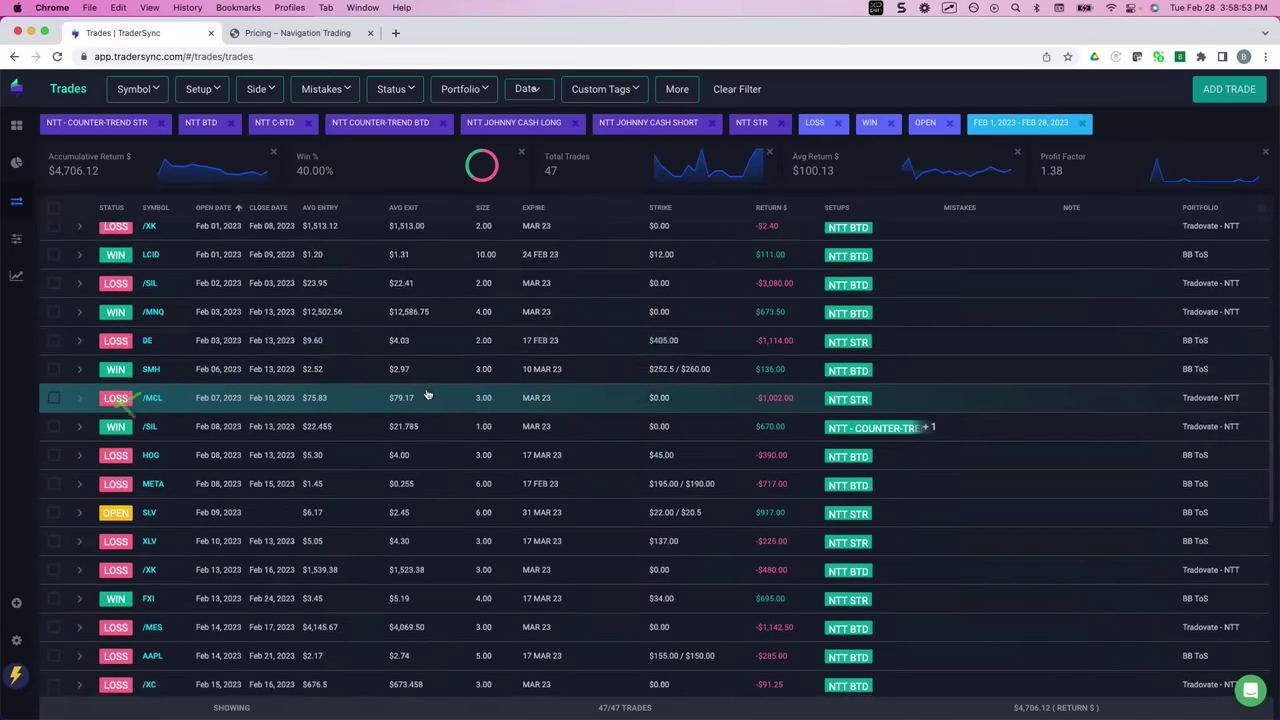
scroll(426, 396, "down", 2)
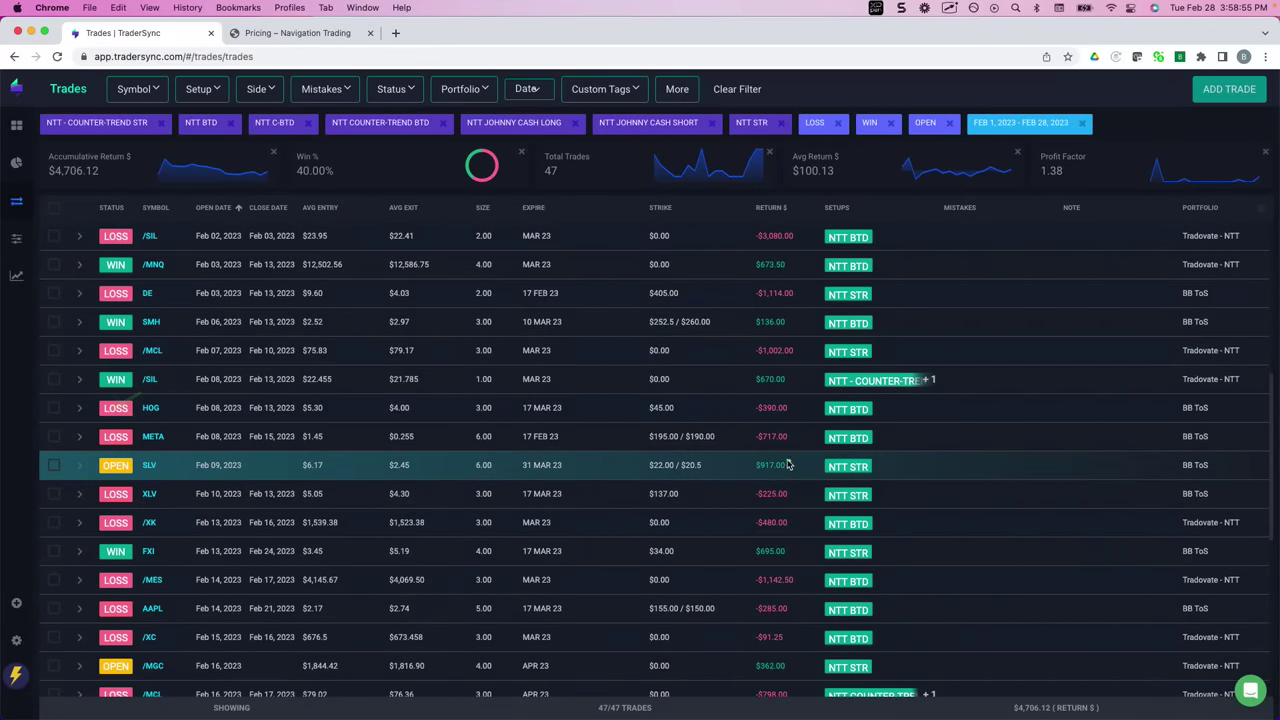
mouse_move(789, 465)
left_mouse_down()
mouse_move(752, 476)
mouse_move(791, 470)
left_mouse_up()
Step: Underline the /MGC trade's $362.00 and /10Y trade's $340.00 returns, then scroll back up
scroll(307, 474, "down", 4)
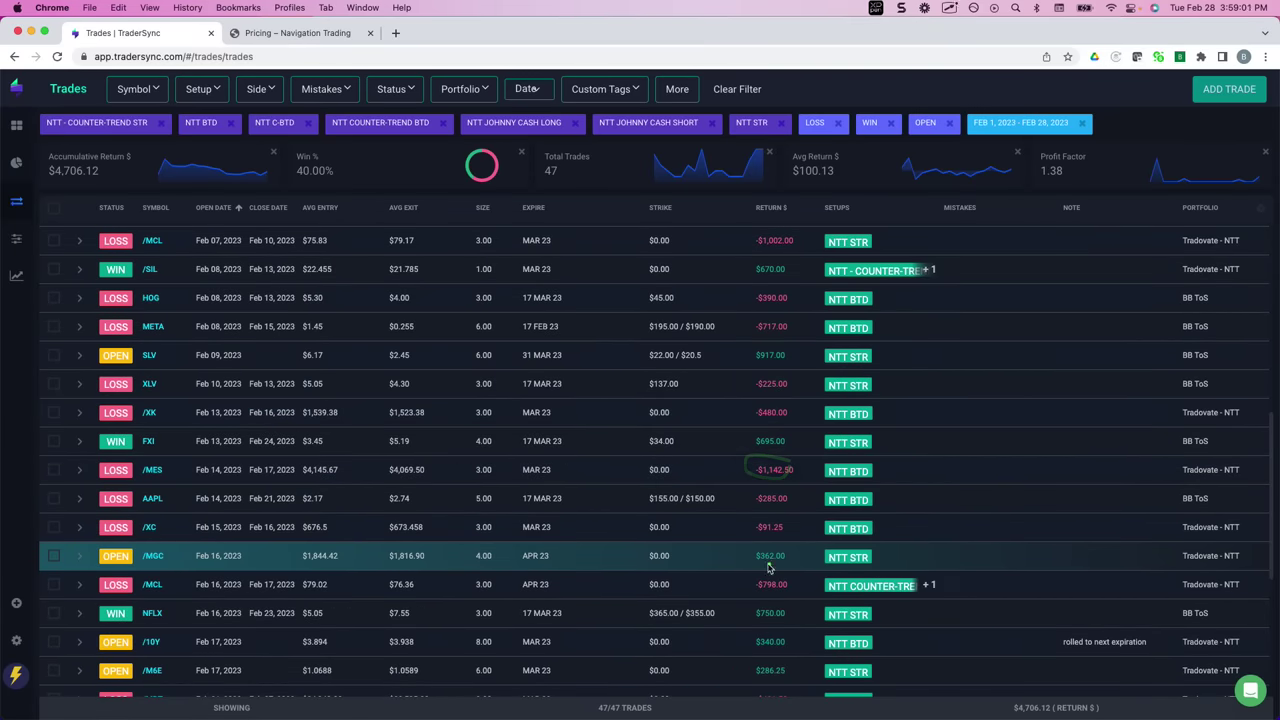
left_click_drag(757, 566, 789, 567)
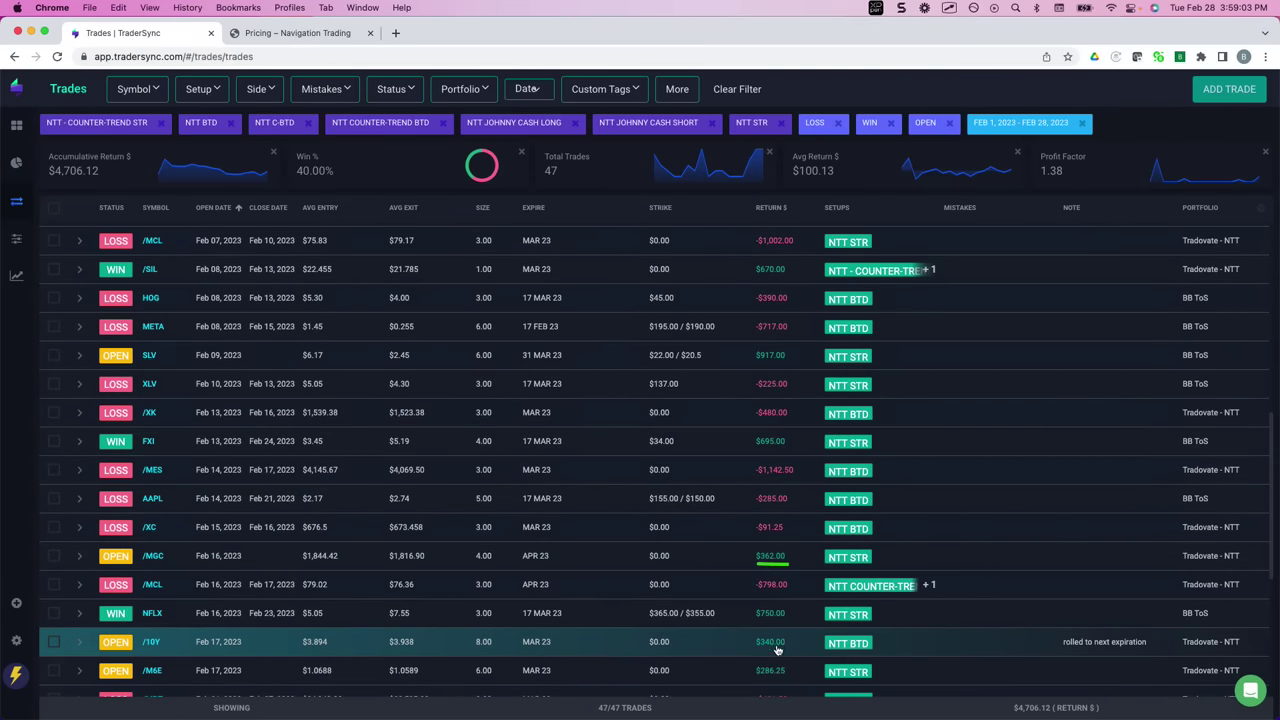
mouse_move(758, 652)
left_mouse_down()
mouse_move(790, 652)
mouse_move(790, 679)
left_mouse_up()
scroll(770, 600, "down", 5)
scroll(752, 557, "down", 2)
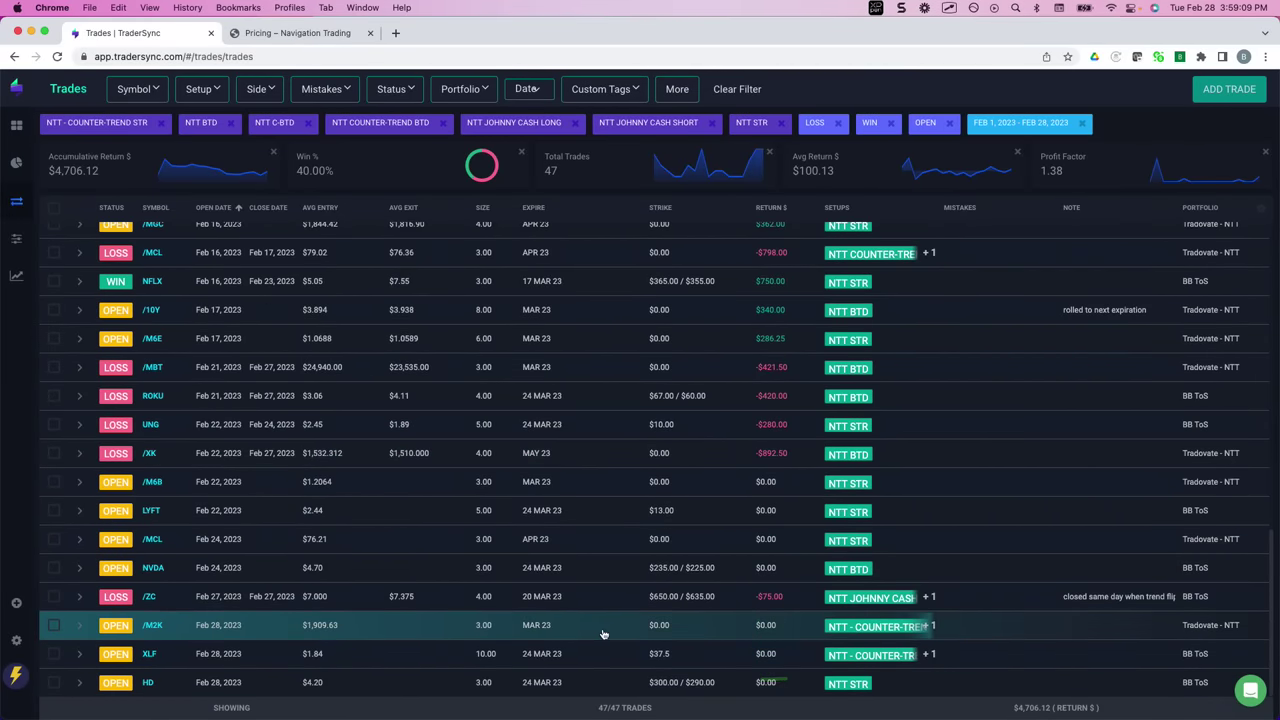
scroll(619, 538, "up", 5)
scroll(619, 538, "up", 8)
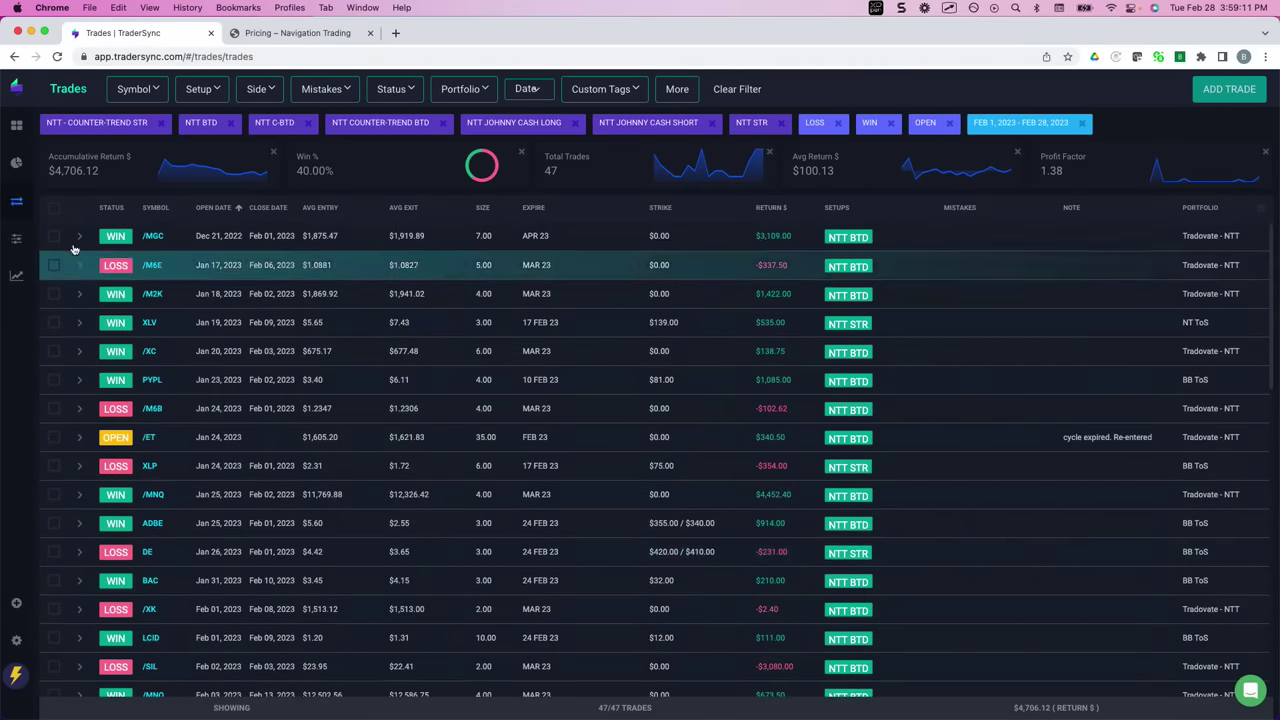
Step: Remove the OPEN status filter and underline the $2,460.37 accumulative return
left_click(950, 123)
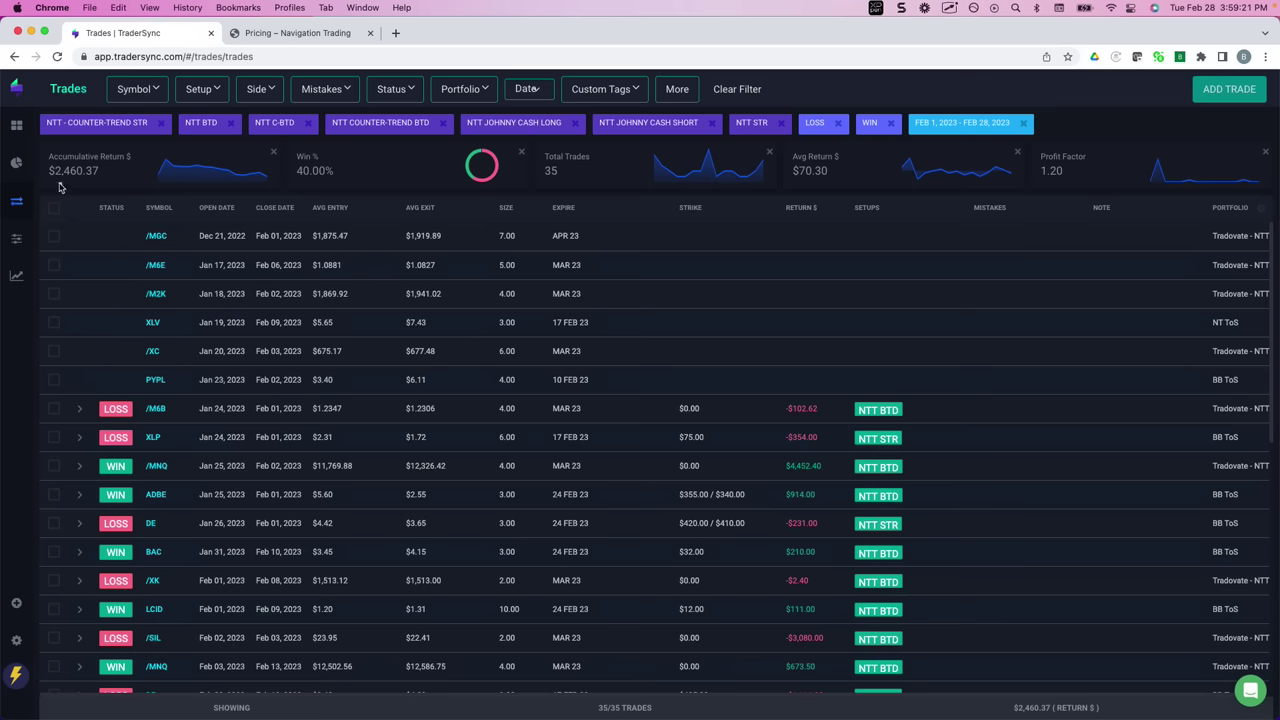
left_click_drag(48, 183, 100, 180)
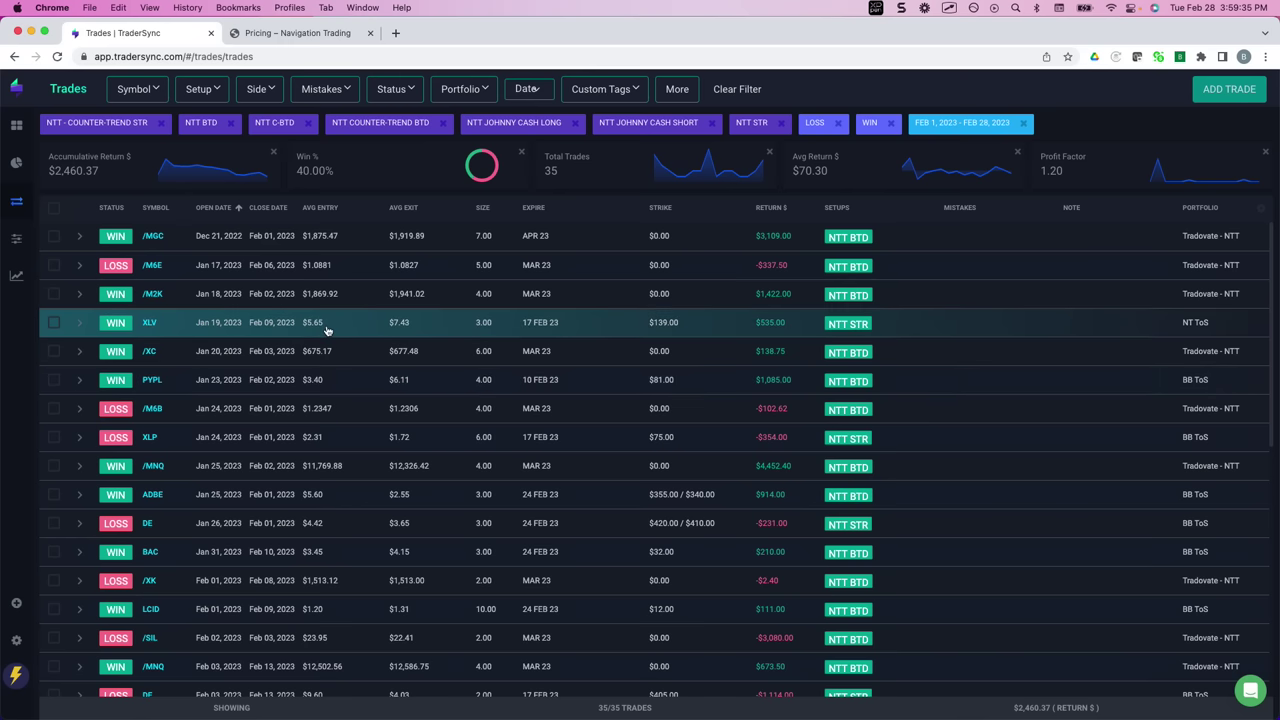
mouse_move(198, 176)
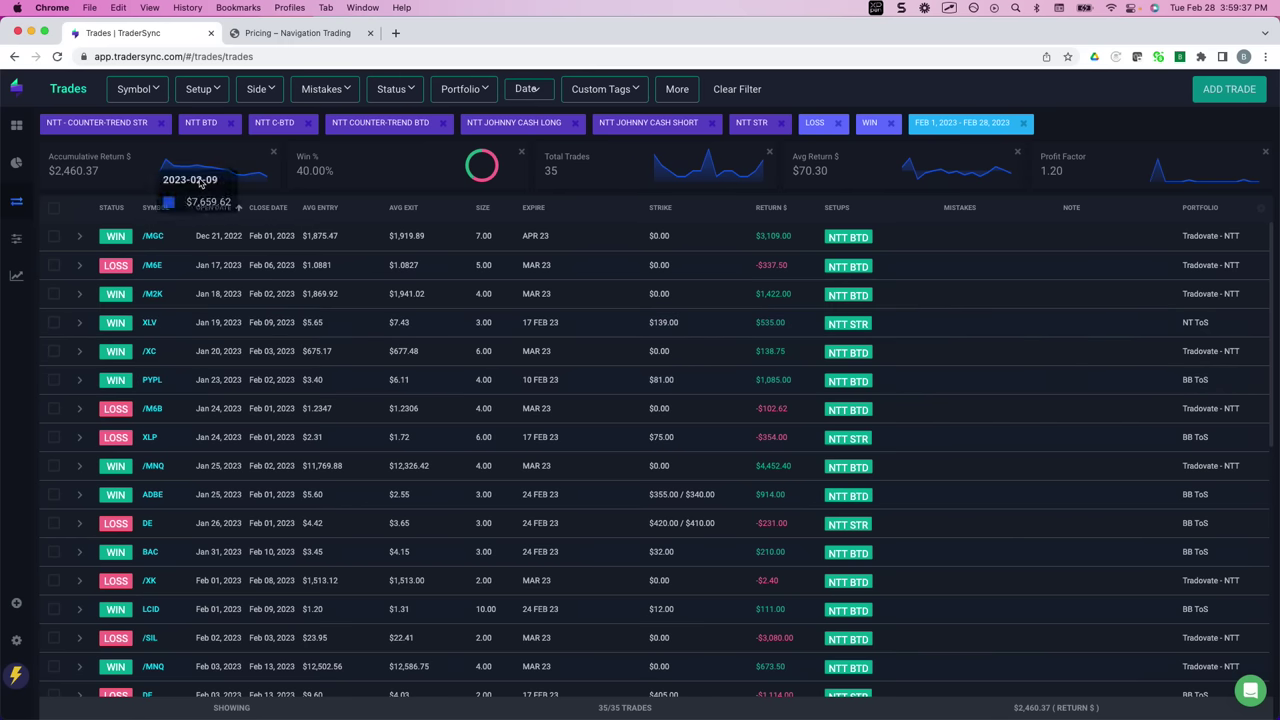
Step: Uncheck all seven NTT setups in the Setup filter
left_click(203, 89)
scroll(275, 383, "down", 5)
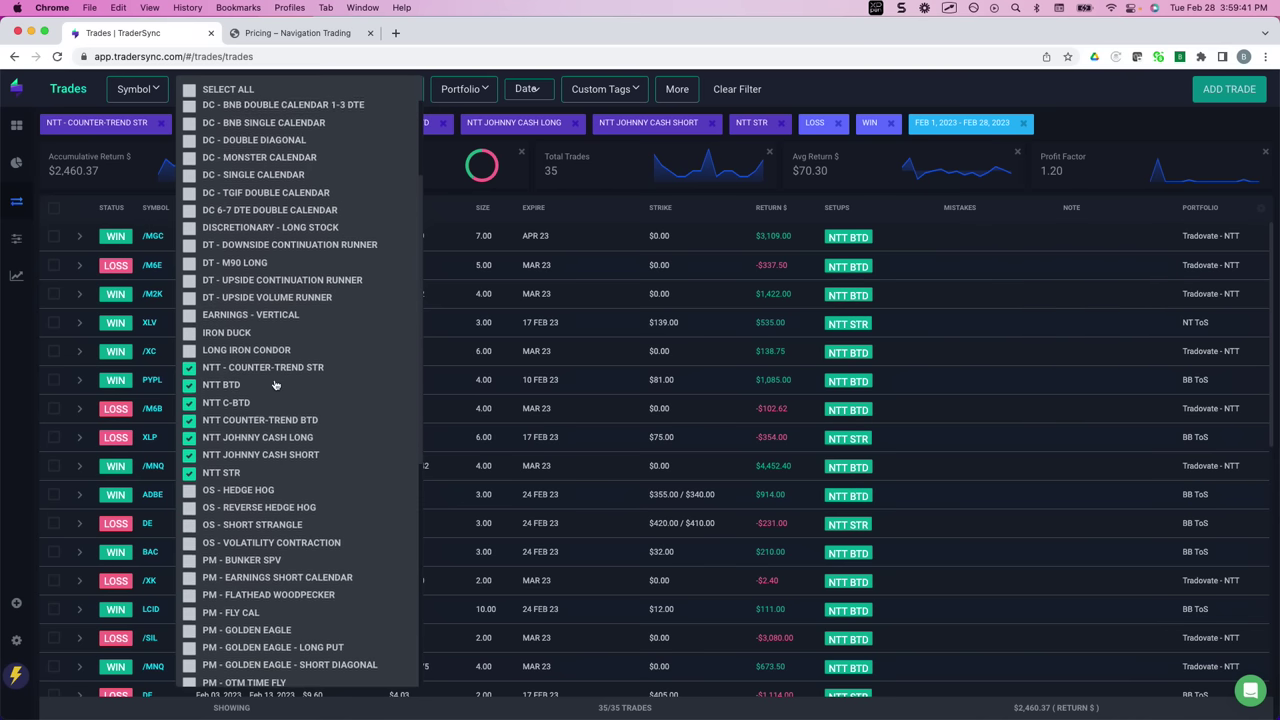
left_click(190, 262)
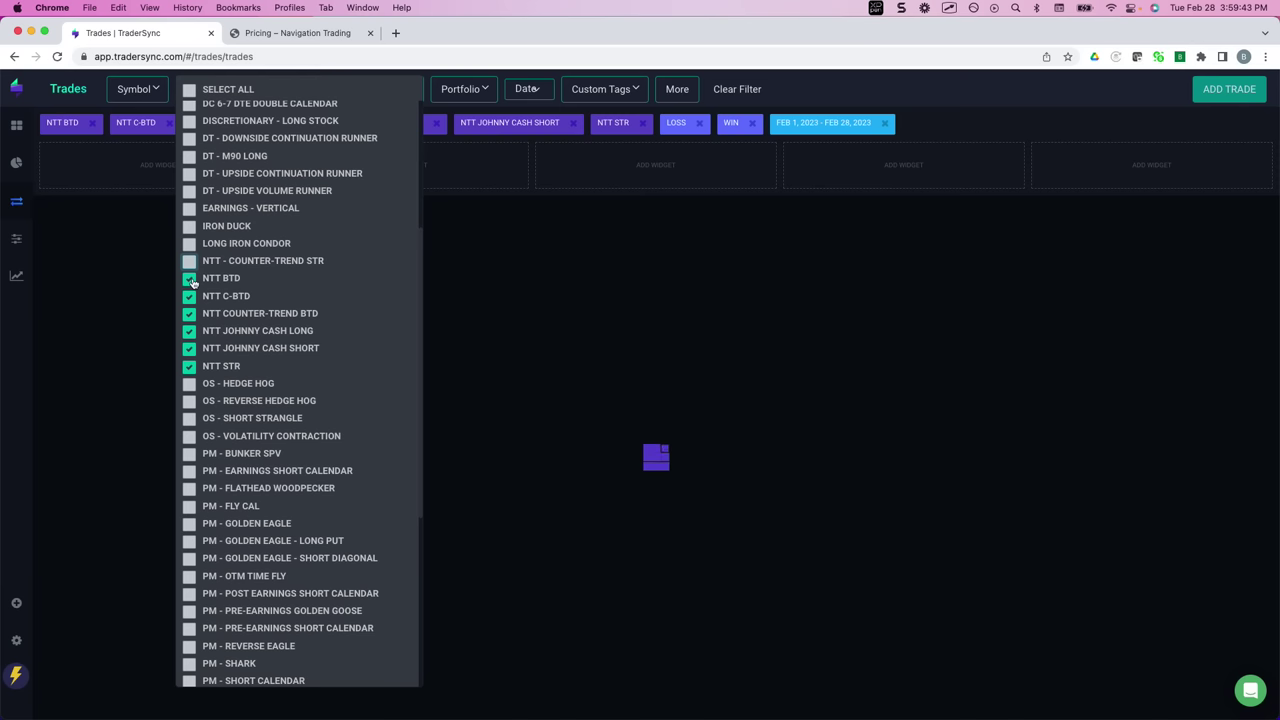
left_click(190, 278)
left_click(190, 296)
left_click(190, 313)
left_click(190, 331)
left_click(190, 349)
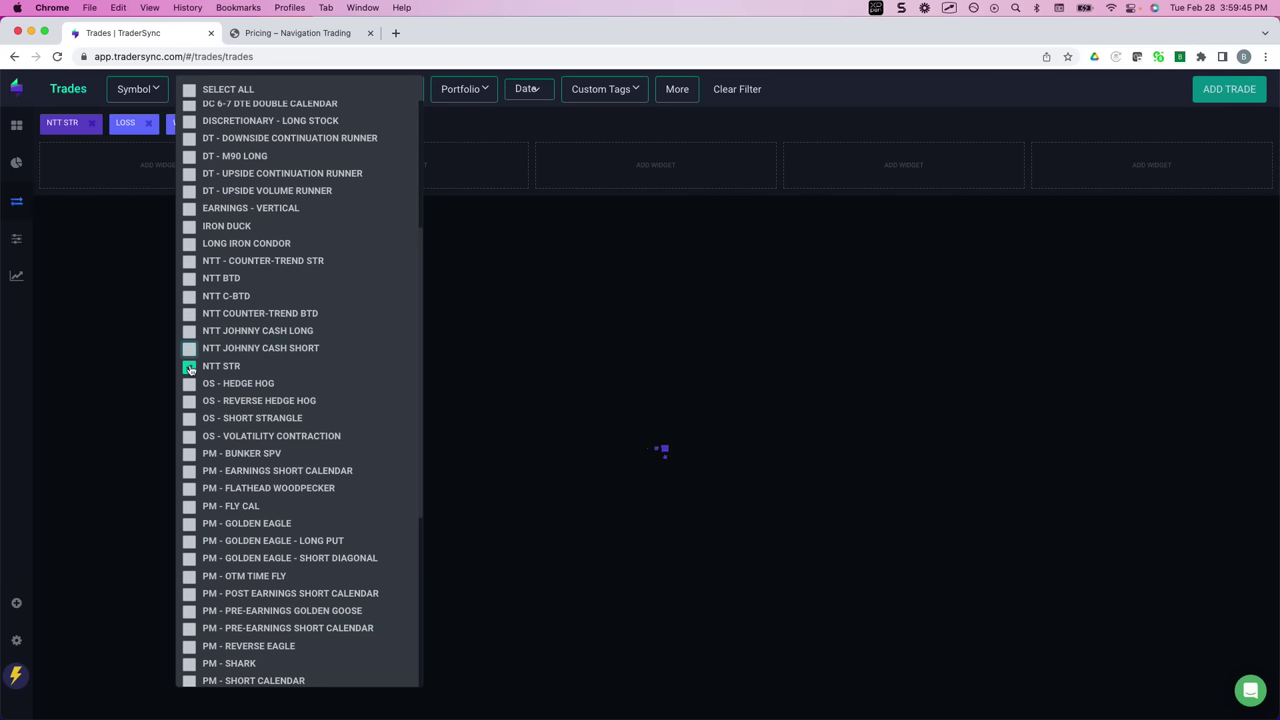
left_click(190, 366)
Step: Check OS Hedge Hog, Reverse Hedge Hog, Short Strangle and Volatility Contraction, then reload the page
left_click(190, 384)
left_click(190, 401)
left_click(190, 418)
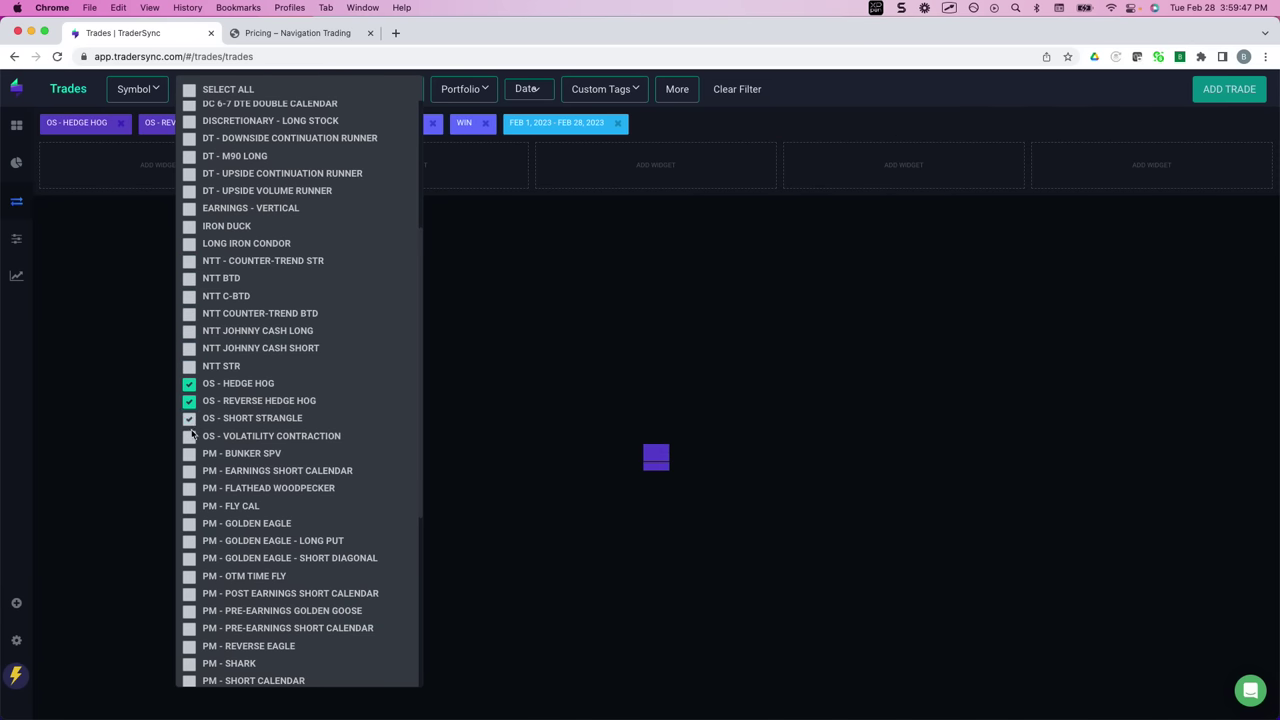
left_click(190, 436)
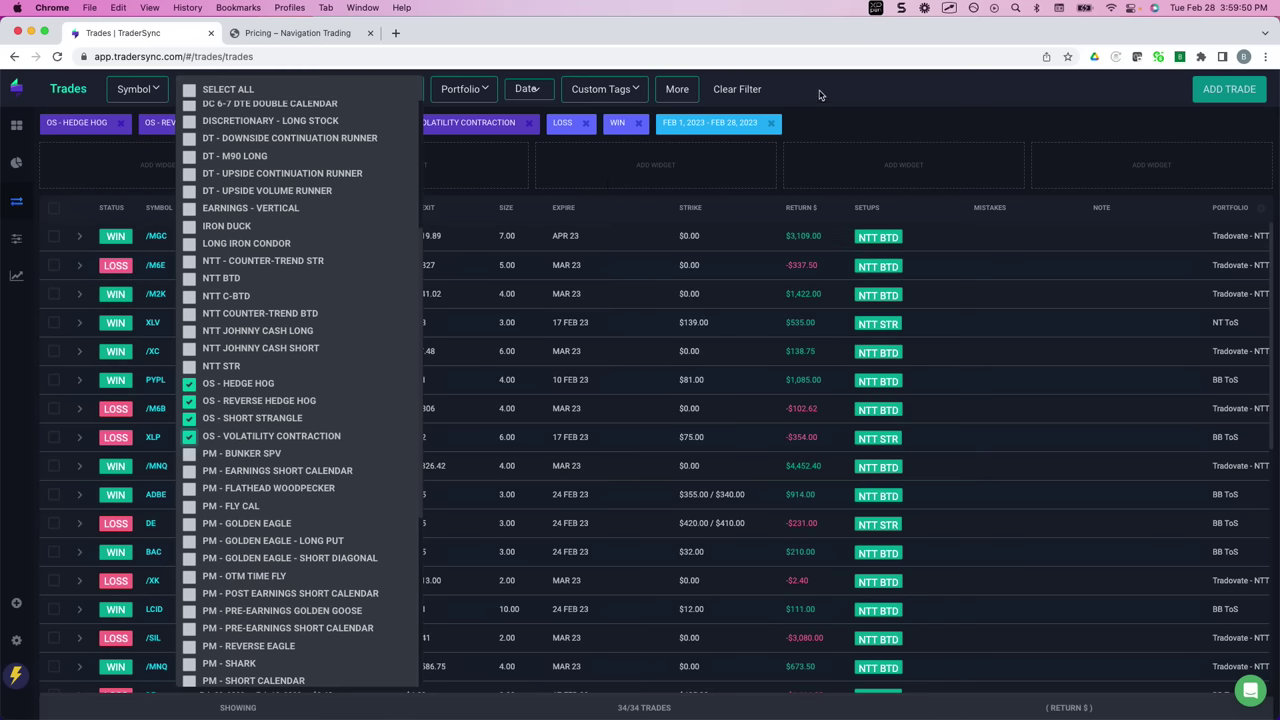
left_click(820, 93)
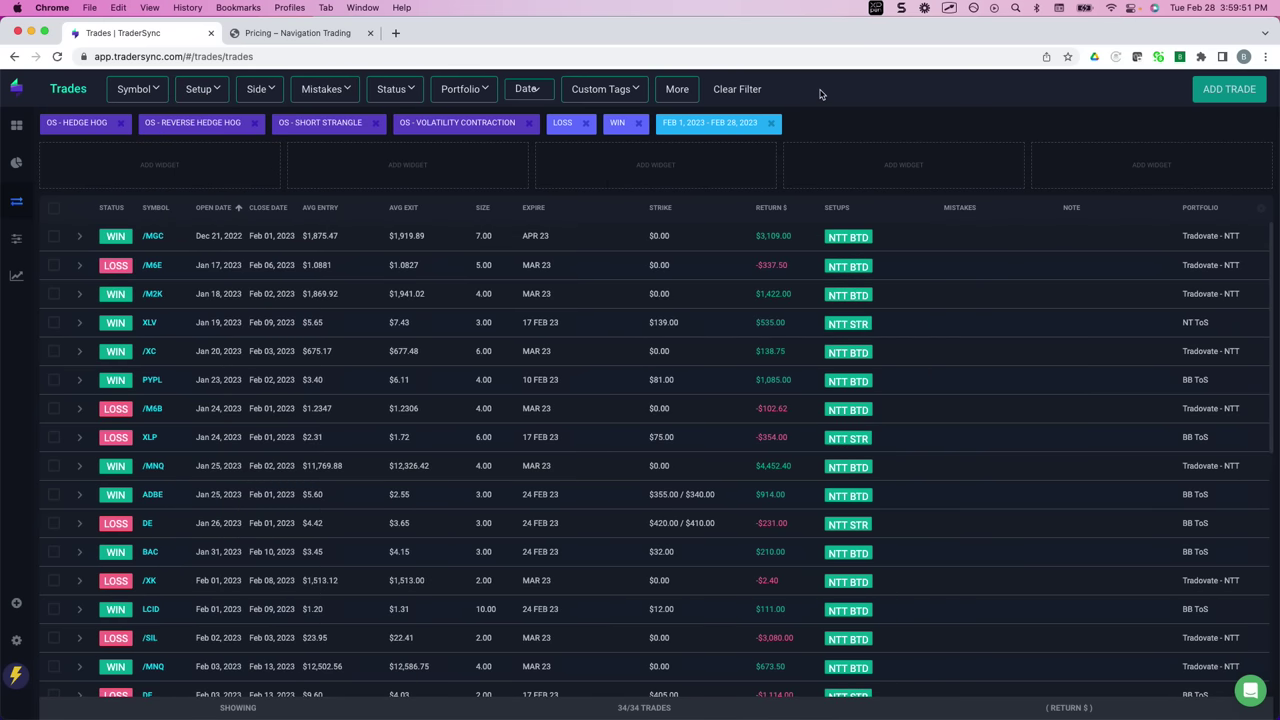
left_click(58, 57)
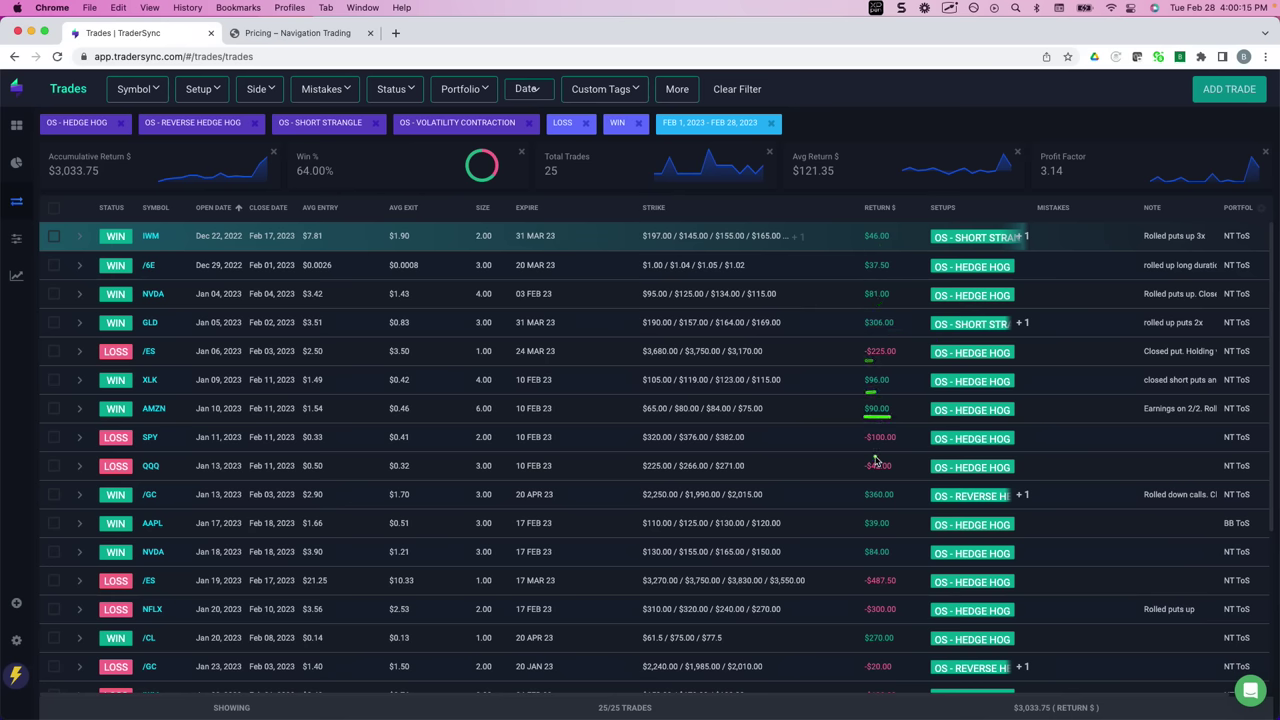
Step: Scroll down and mark two values further down the OS trade list
scroll(884, 482, "down", 5)
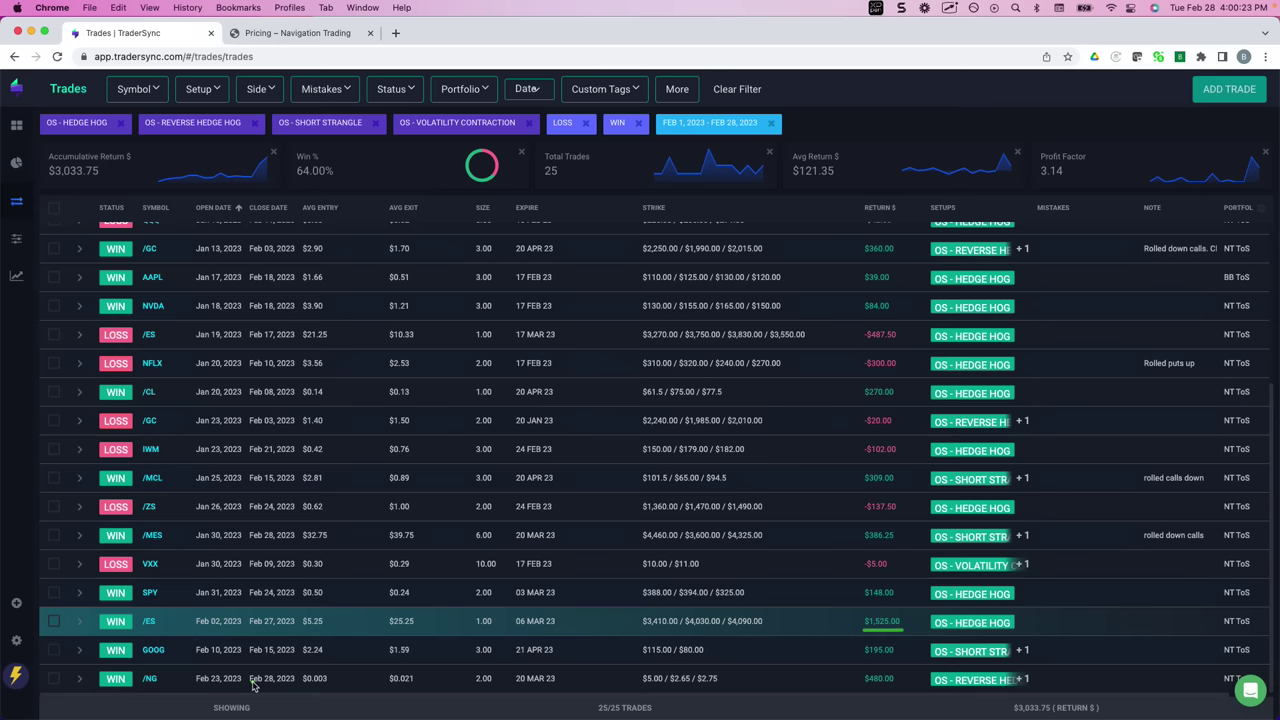
left_click_drag(224, 688, 284, 690)
mouse_move(866, 692)
left_mouse_down()
mouse_move(900, 672)
mouse_move(855, 665)
left_mouse_up()
scroll(840, 493, "up", 5)
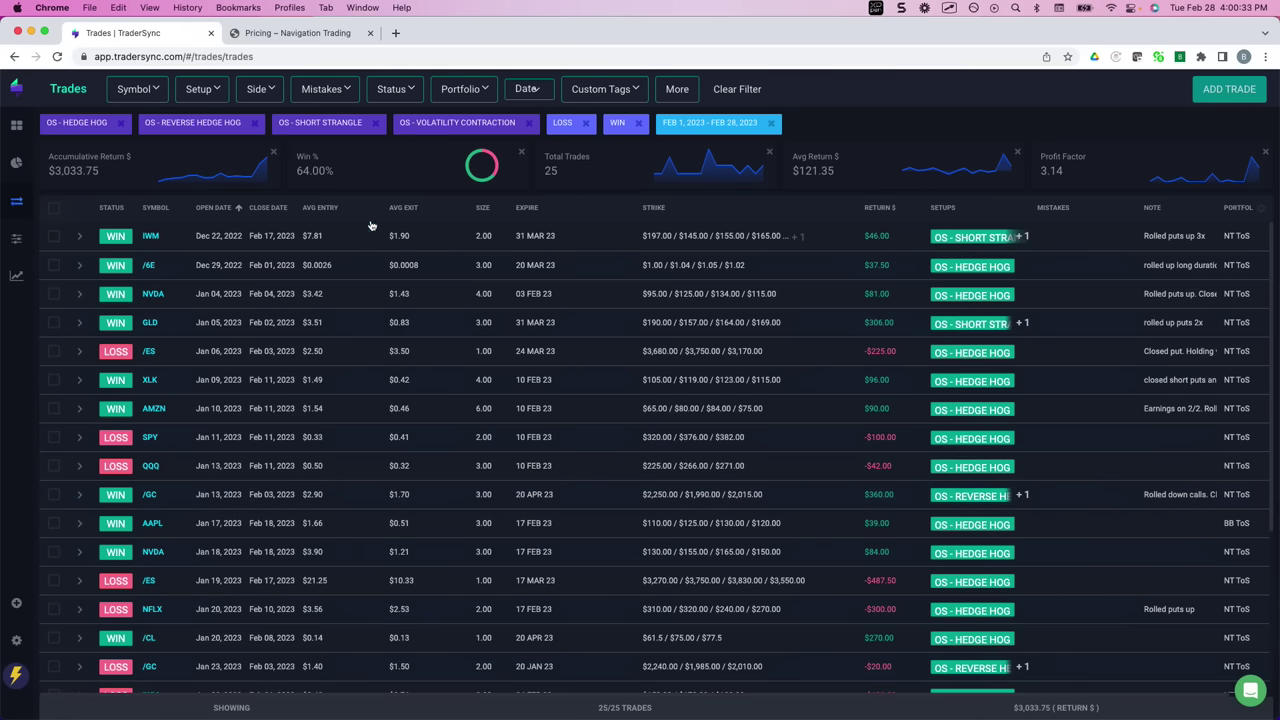
Step: Review the checked OS setups in the Setup list, then switch to the Navigation Trading pricing page
left_click(213, 97)
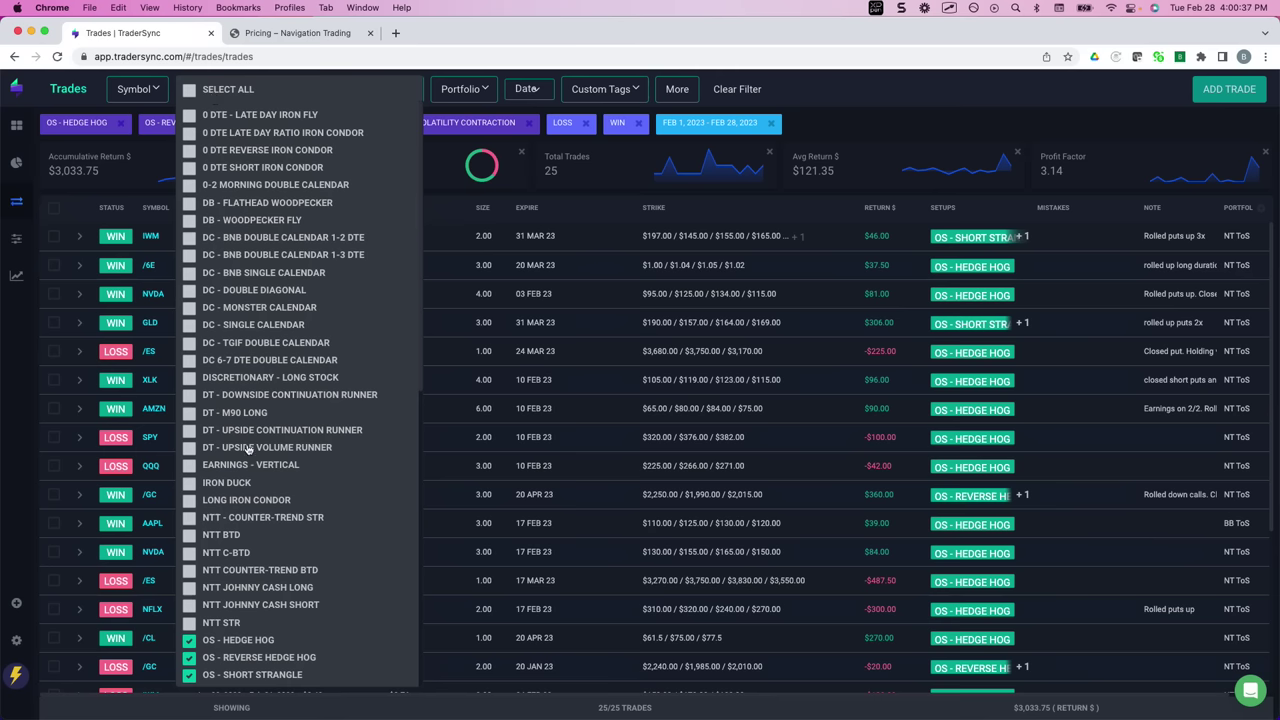
scroll(250, 450, "down", 3)
scroll(254, 454, "up", 3)
left_click(345, 36)
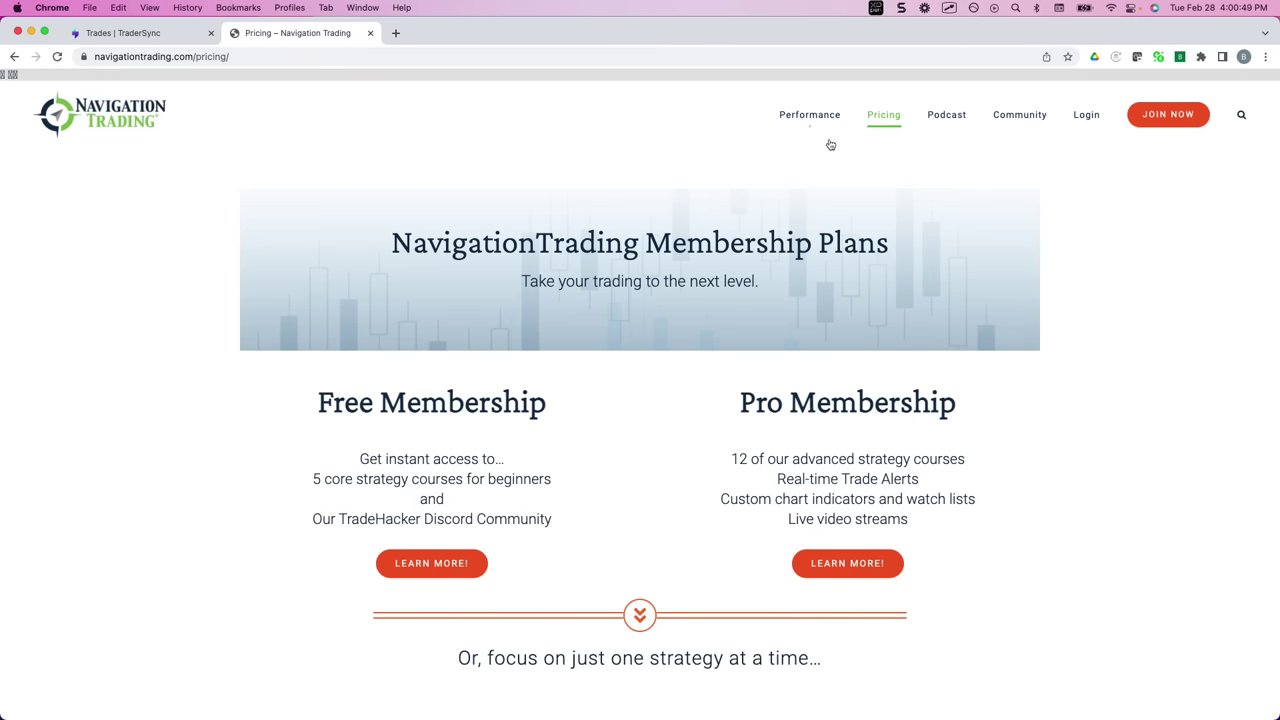
Step: Switch to the Pricing – Navigation Trading page and highlight the Free and Pro membership plan details
mouse_move(898, 106)
left_mouse_down()
mouse_move(866, 144)
mouse_move(897, 113)
left_mouse_up()
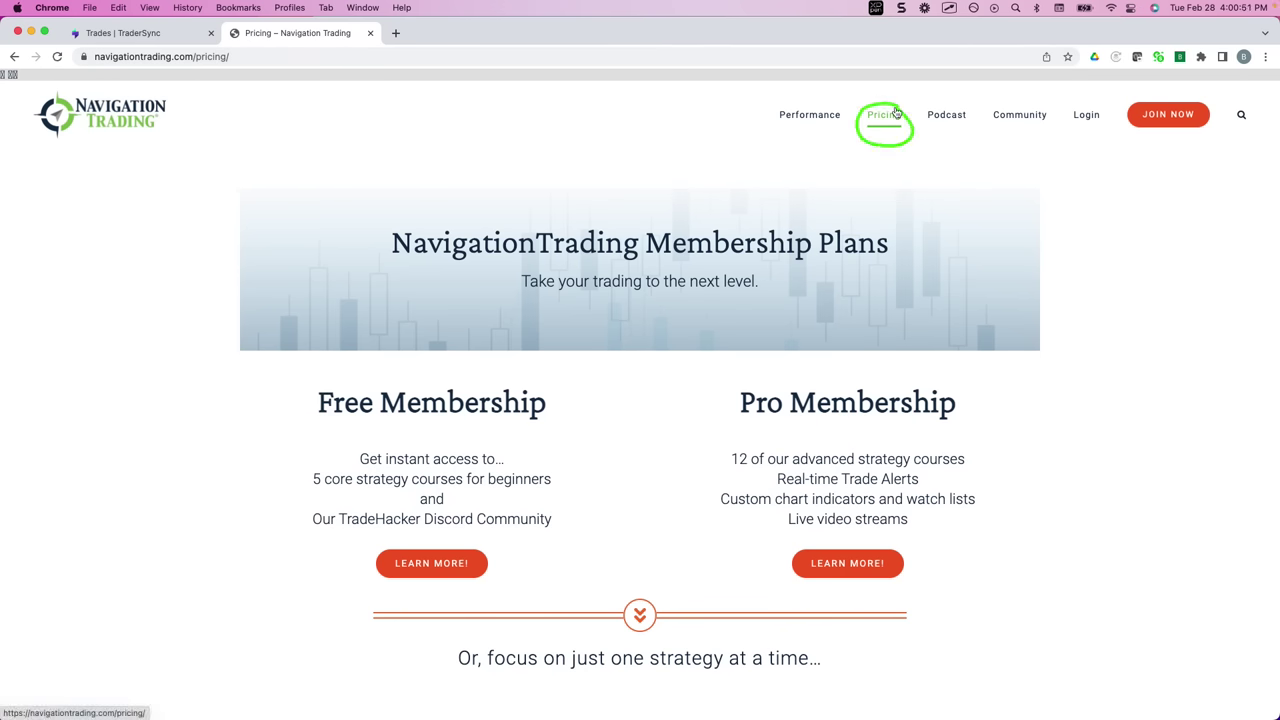
scroll(794, 217, "down", 3)
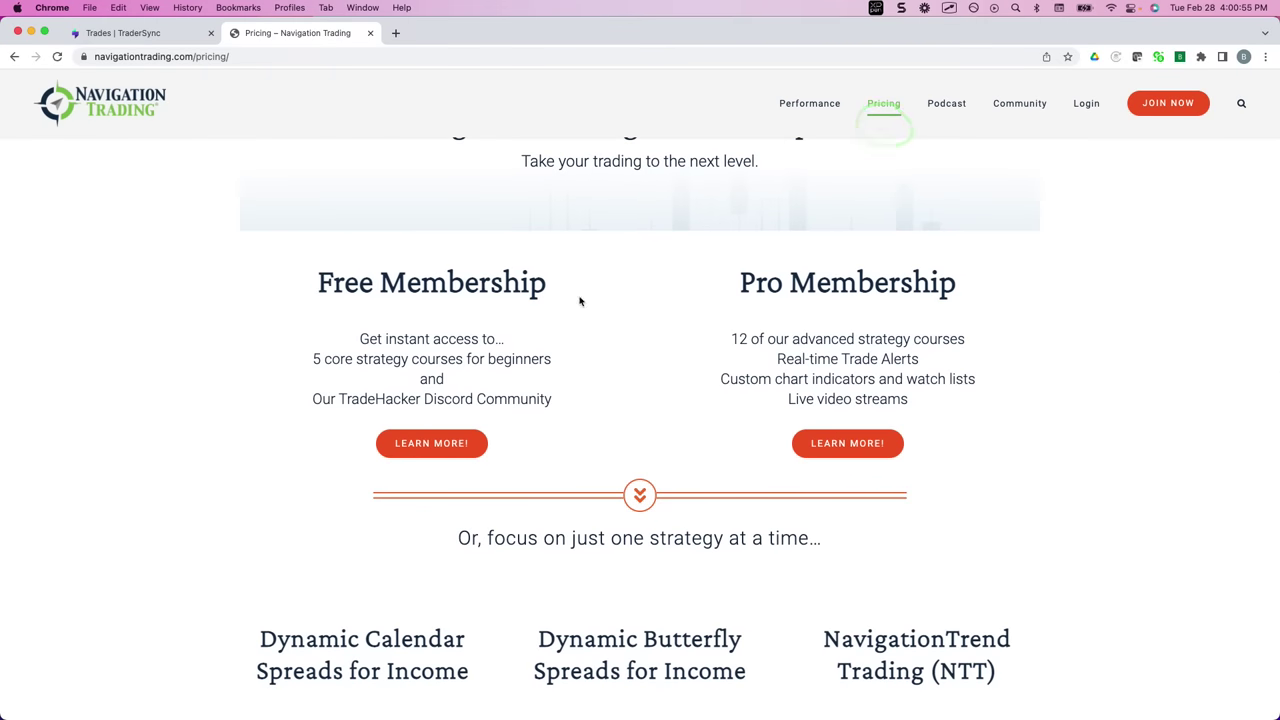
mouse_move(547, 262)
left_mouse_down()
mouse_move(576, 380)
mouse_move(527, 441)
left_mouse_up()
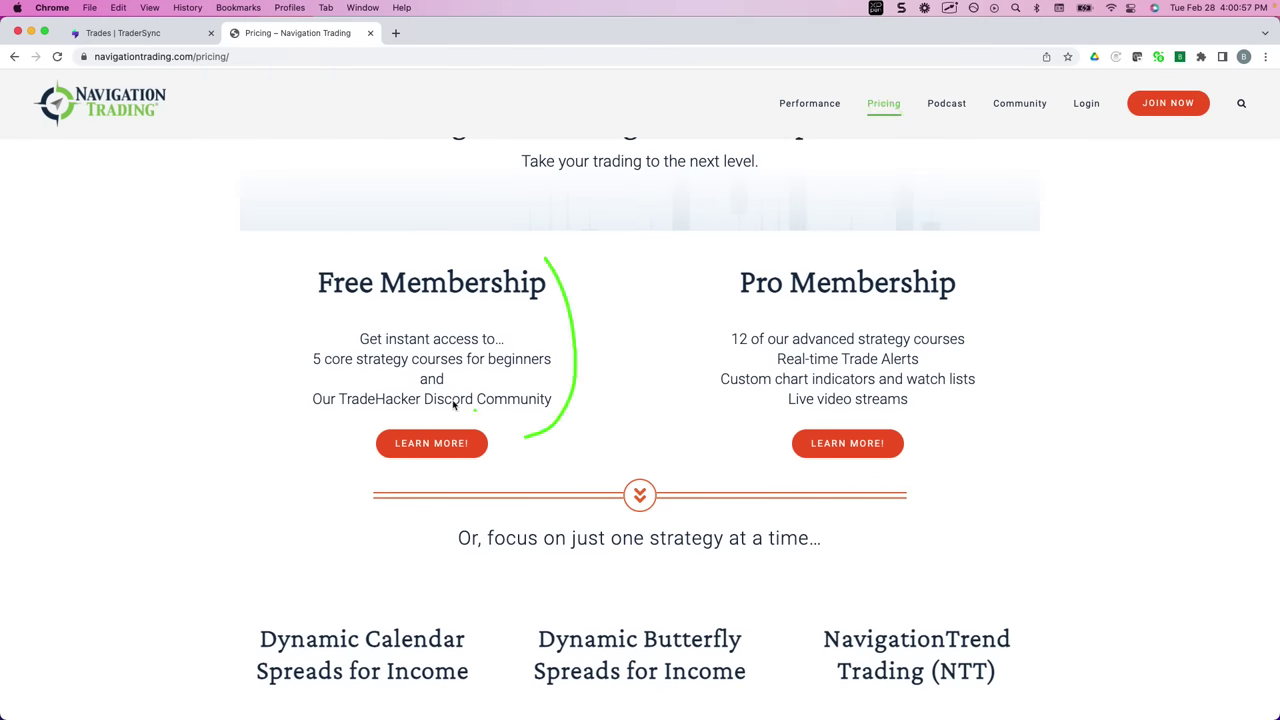
left_click_drag(316, 377, 386, 377)
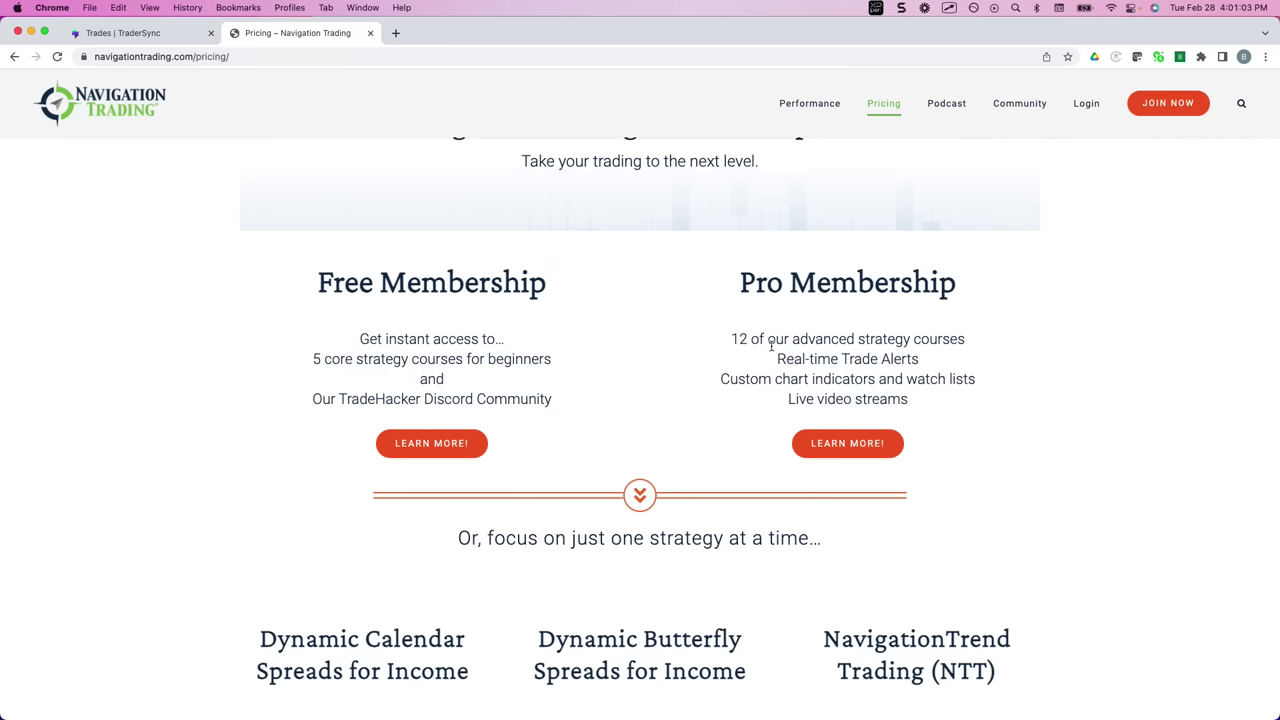
Step: Highlight the single-strategy plan descriptions, such as Dynamic Calendar Spreads, Dynamic Butterfly Spreads and NTT
left_click_drag(739, 355, 963, 354)
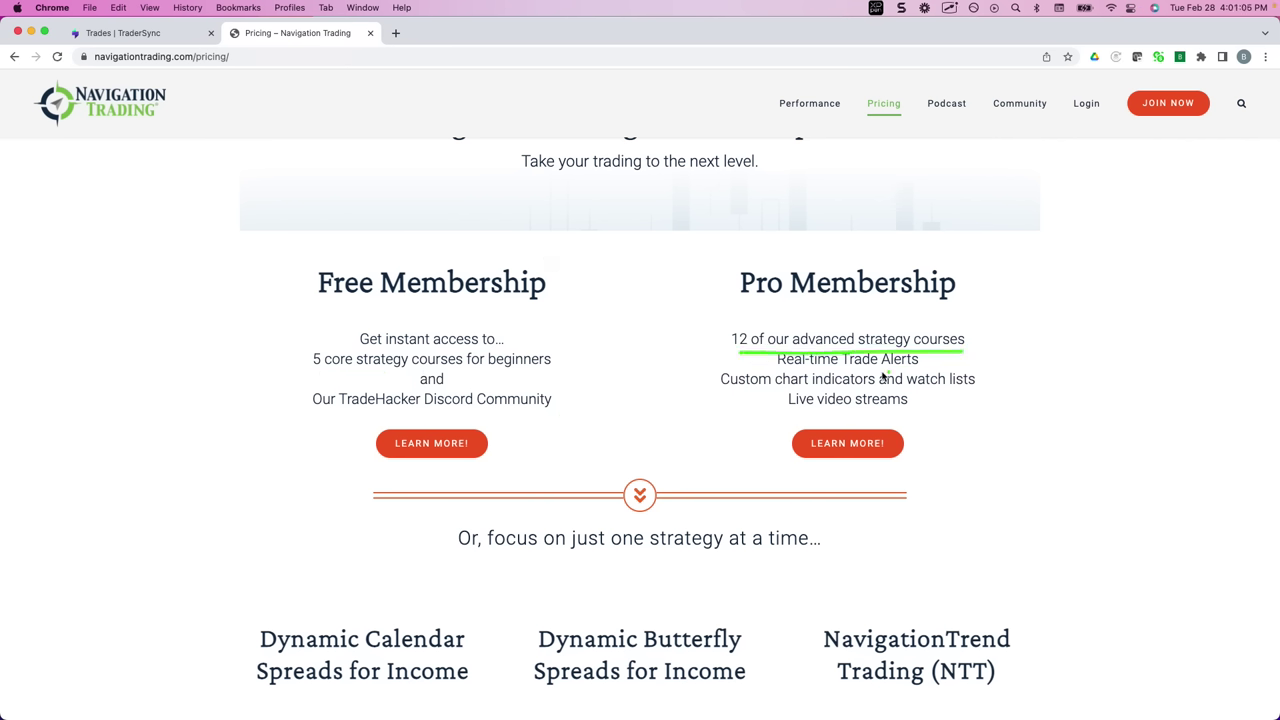
left_click_drag(776, 370, 918, 368)
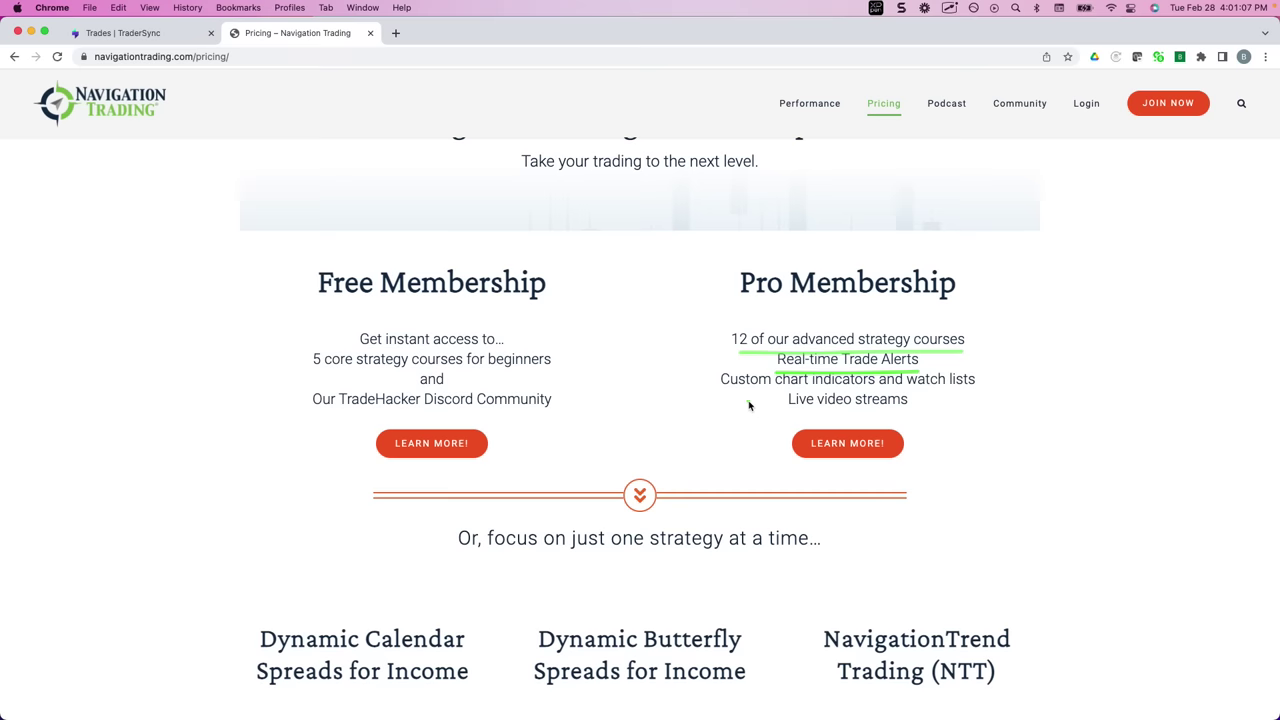
left_click_drag(750, 396, 948, 393)
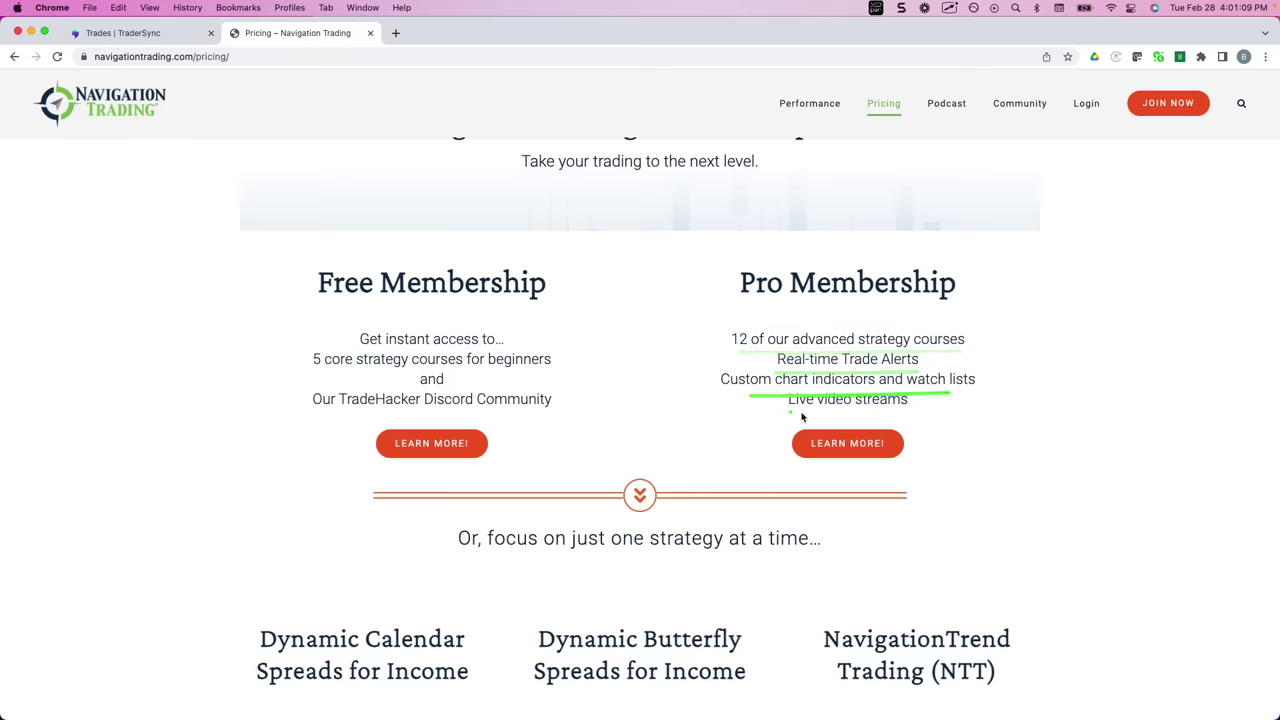
left_click_drag(790, 412, 932, 415)
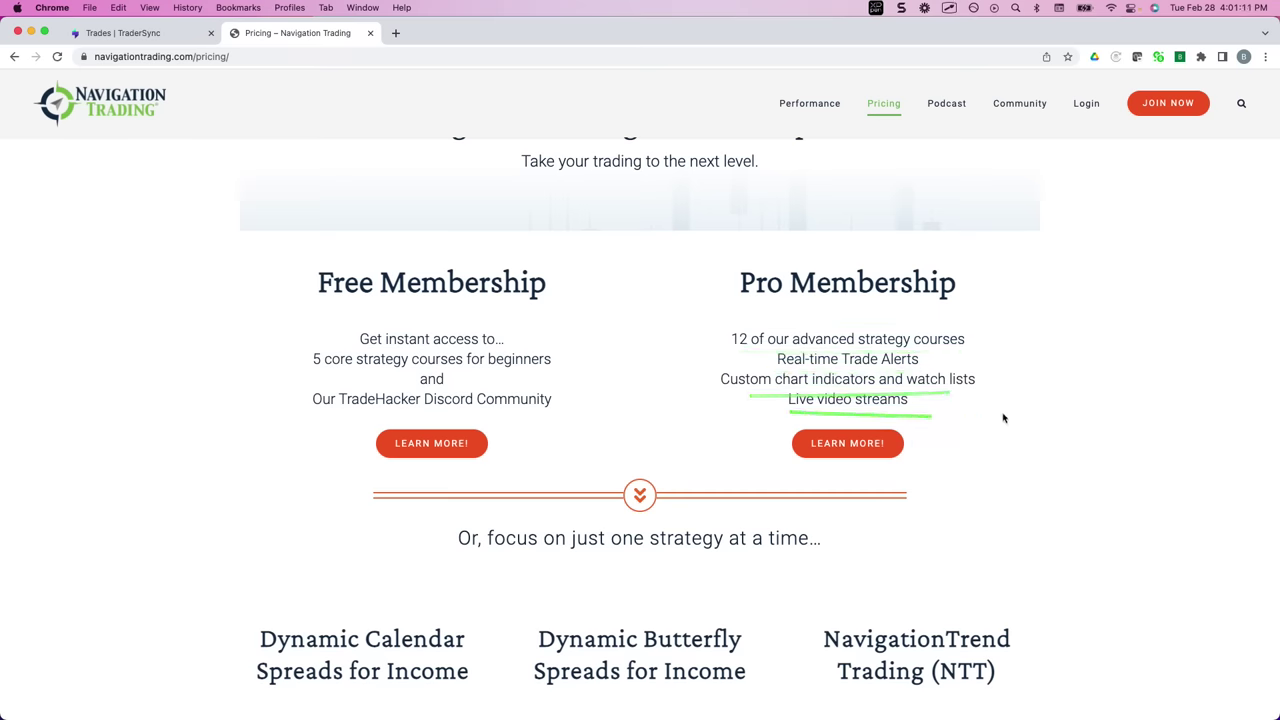
scroll(1004, 418, "down", 5)
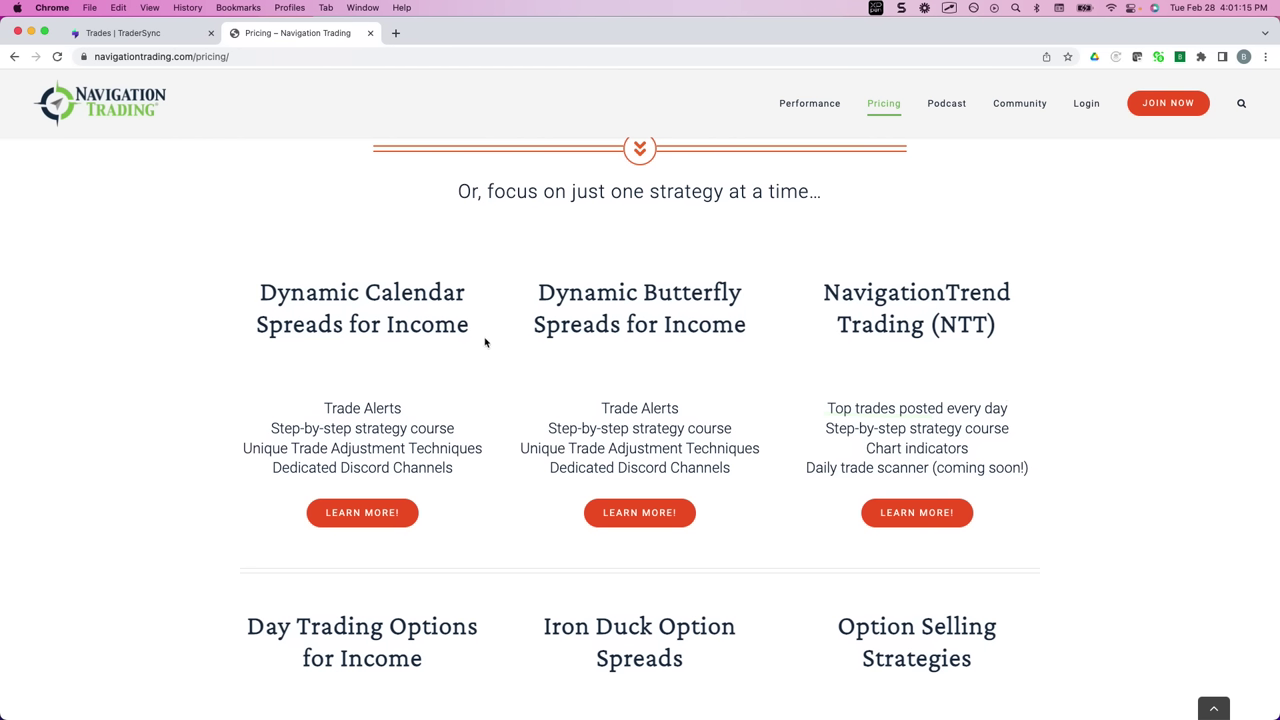
Step: Highlight the text on the next row of strategy plan cards
left_click_drag(374, 351, 453, 337)
mouse_move(638, 347)
left_mouse_down()
mouse_move(643, 370)
mouse_move(684, 343)
left_mouse_up()
mouse_move(903, 358)
left_mouse_down()
mouse_move(903, 383)
mouse_move(973, 345)
left_mouse_up()
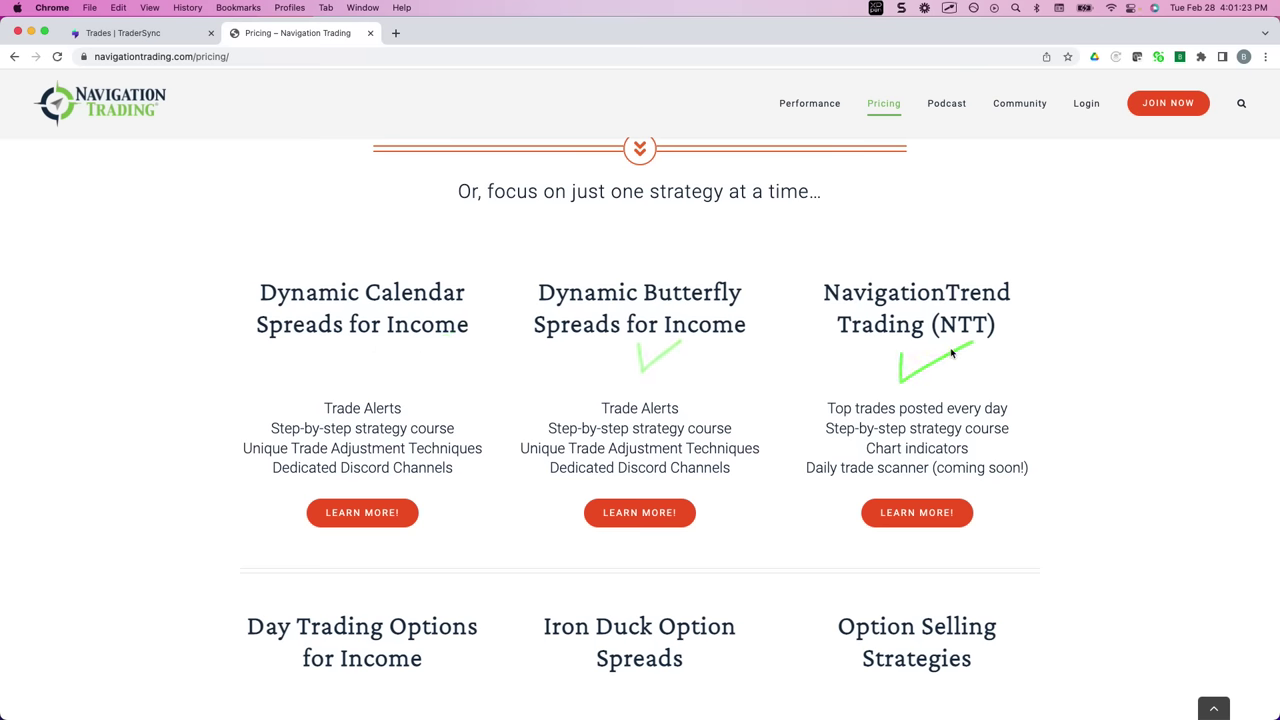
Step: Highlight the Iron Duck Option Spreads and Option Selling Strategies cards, then return to the membership plans
scroll(951, 352, "down", 5)
left_click_drag(334, 412, 417, 392)
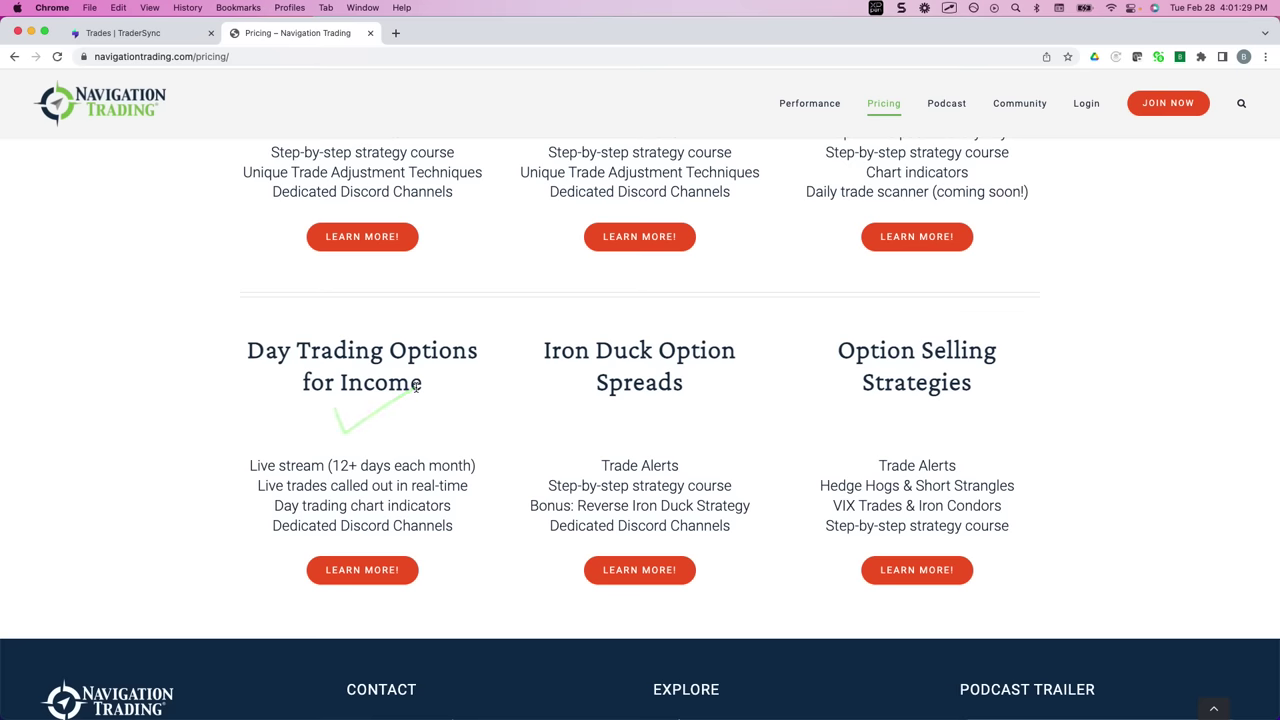
left_click_drag(646, 414, 715, 404)
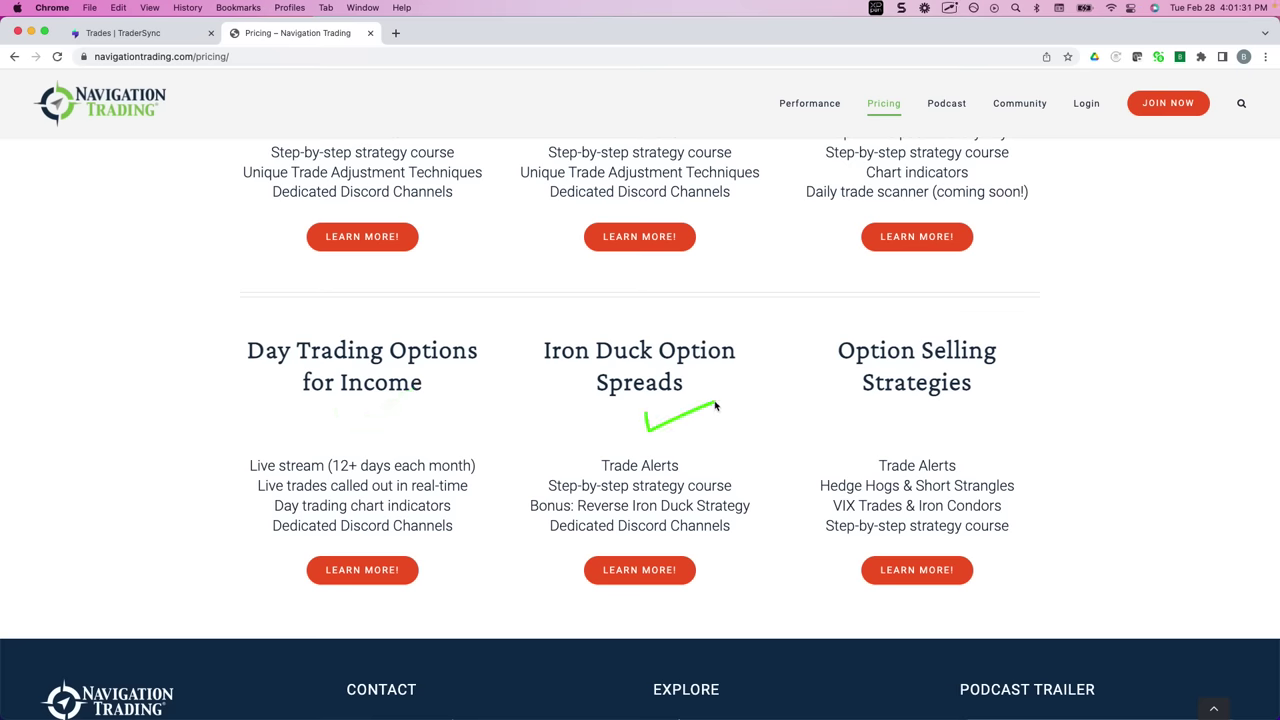
mouse_move(909, 412)
left_mouse_down()
mouse_move(910, 426)
mouse_move(1012, 388)
left_mouse_up()
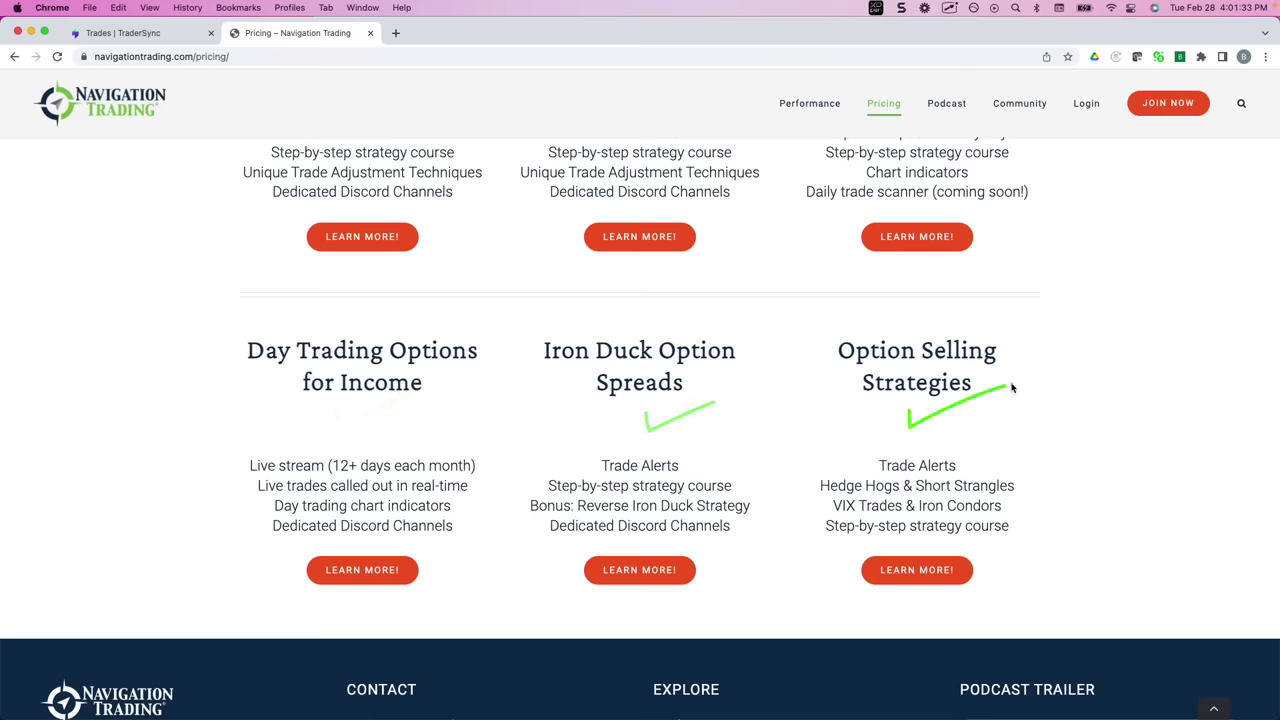
scroll(660, 245, "up", 10)
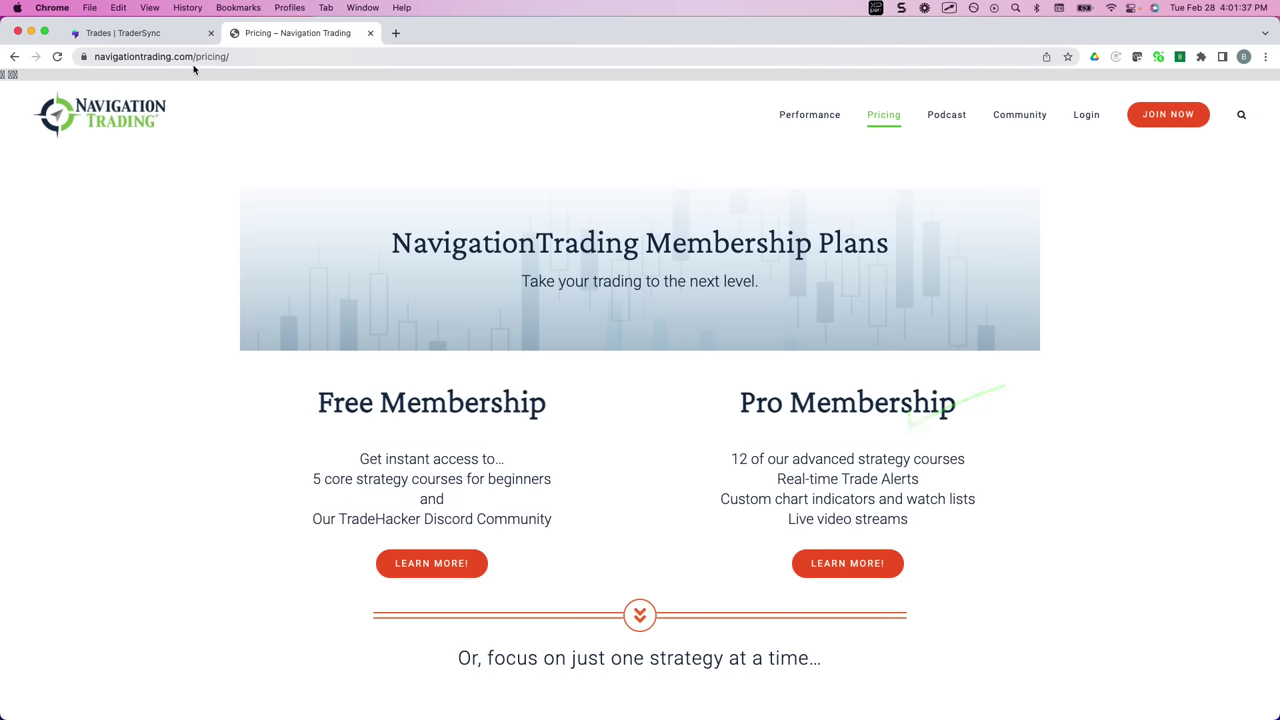
mouse_move(899, 110)
left_mouse_down()
mouse_move(865, 152)
mouse_move(898, 106)
left_mouse_up()
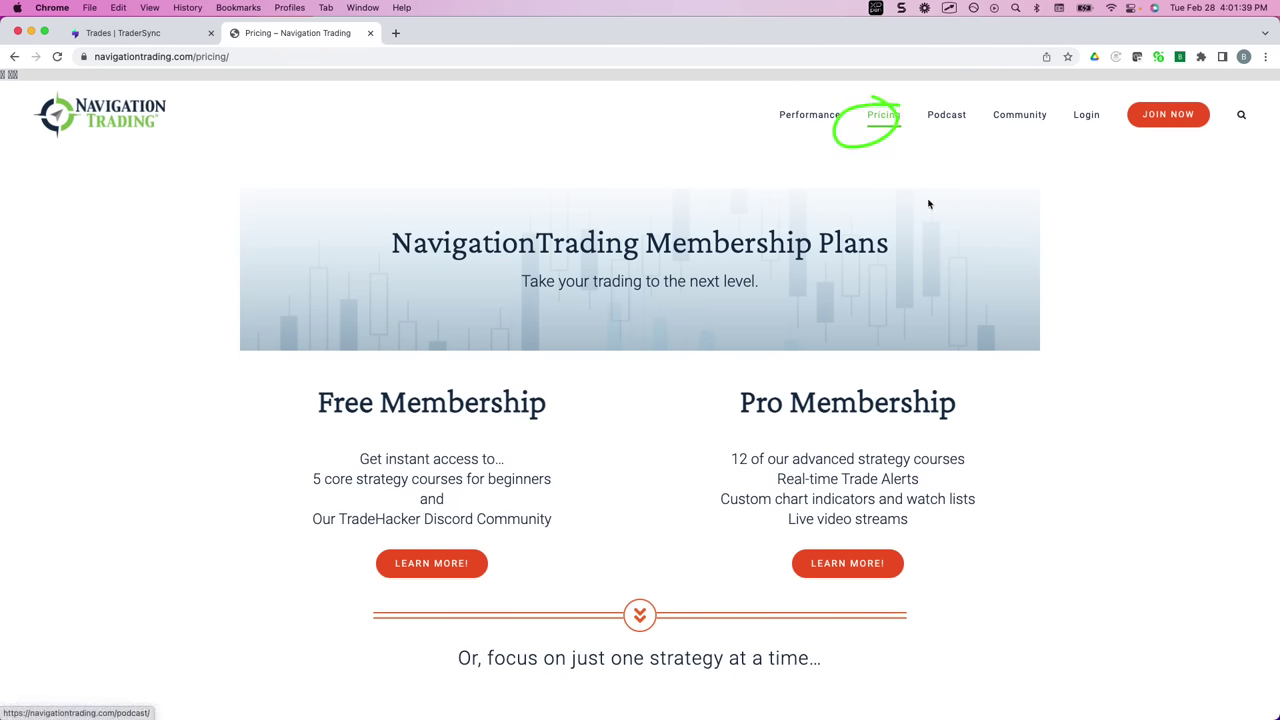